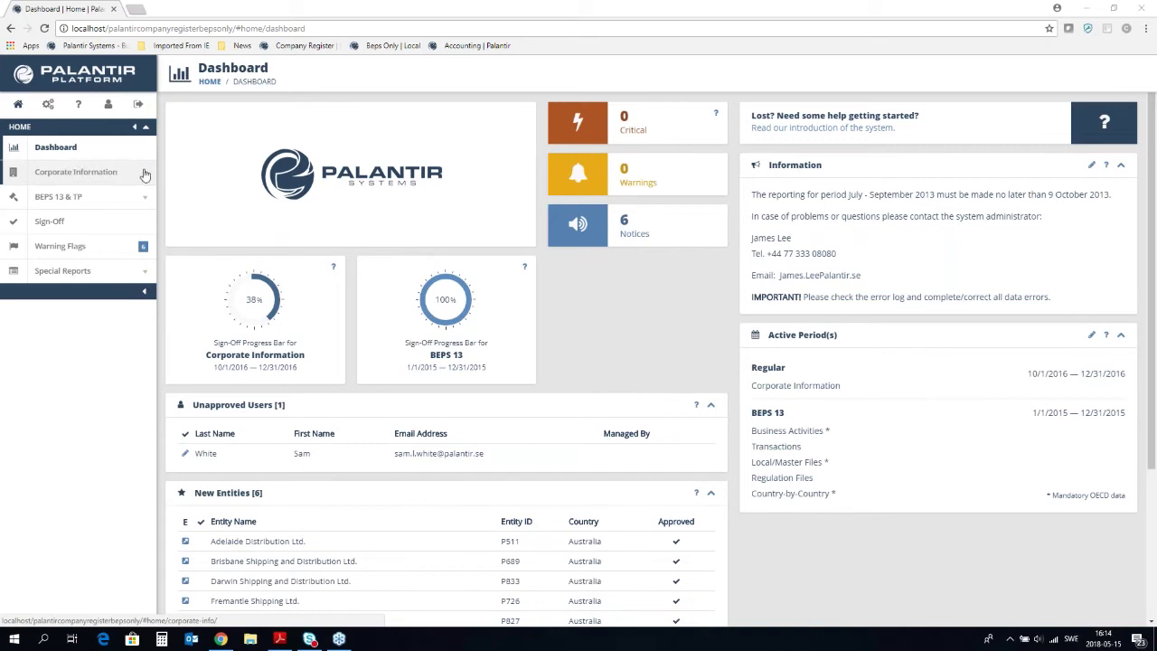
Step: Open the Corporate Information entities list and look through the filter options of its Country column
{"action": "left_click", "coordinate": [145, 172]}
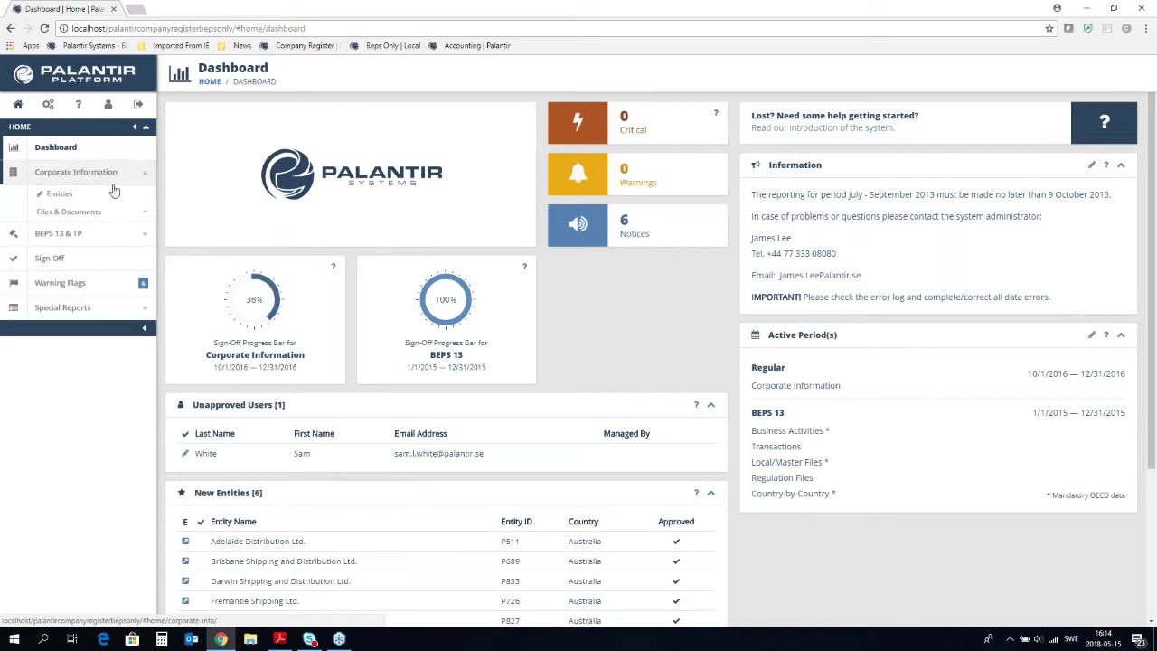
{"action": "left_click", "coordinate": [58, 195]}
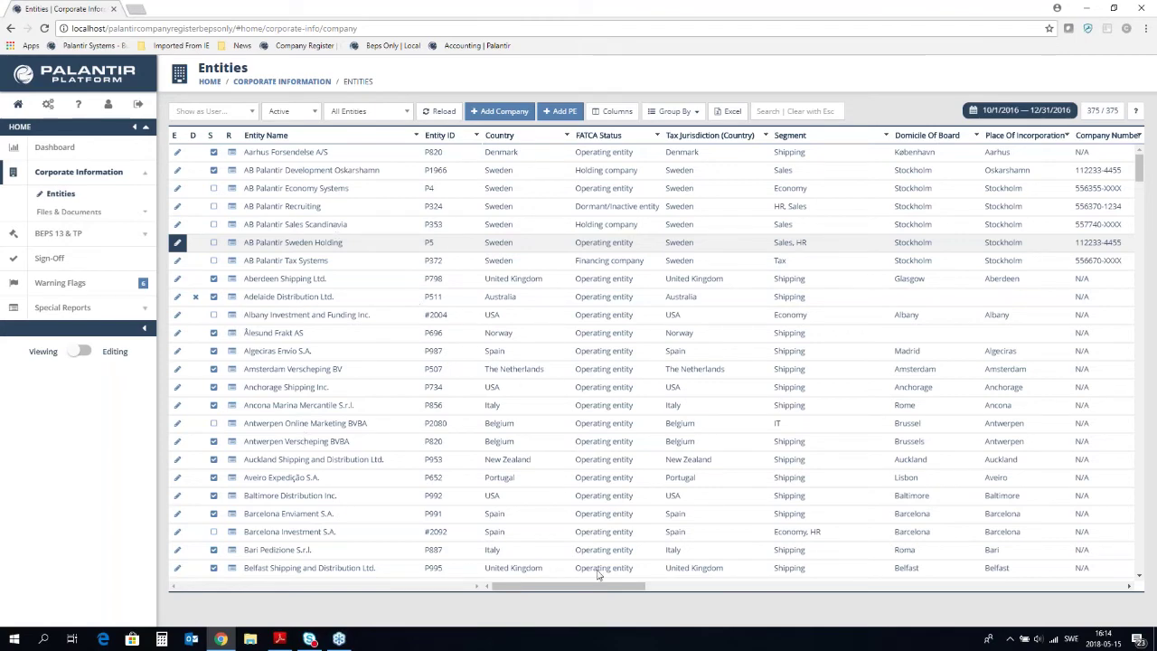
{"action": "left_click_drag", "start_coordinate": [589, 586], "coordinate": [676, 602]}
{"action": "scroll", "coordinate": [705, 596], "scroll_direction": "left", "scroll_amount": 5}
{"action": "left_click", "coordinate": [566, 135]}
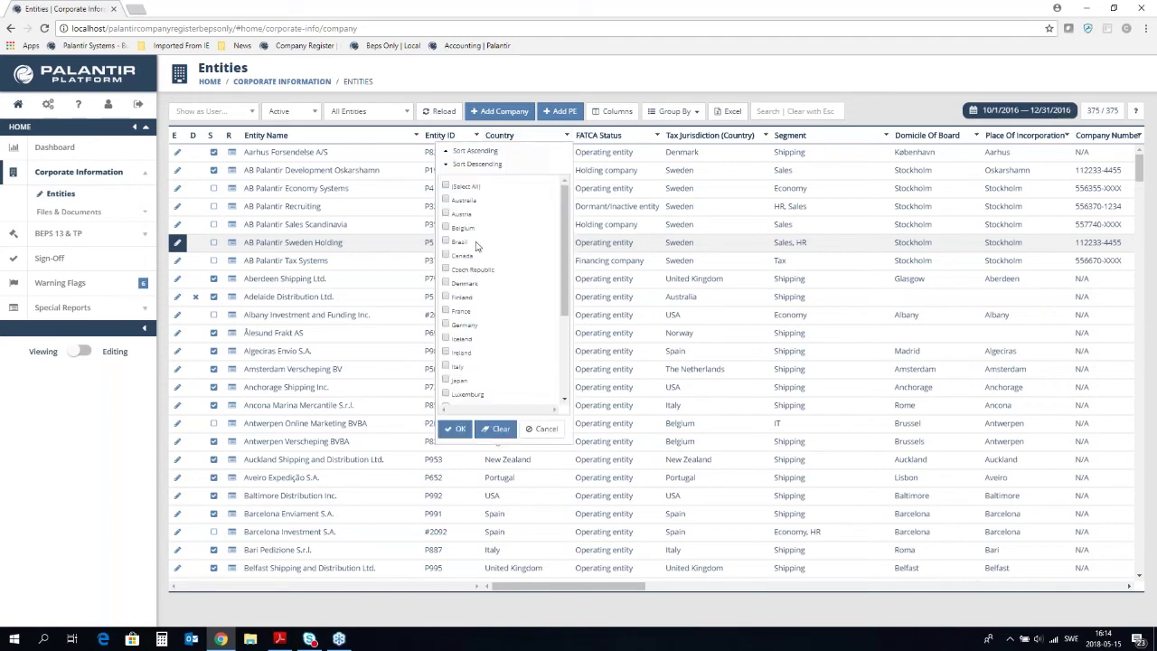
{"action": "left_click", "coordinate": [730, 171]}
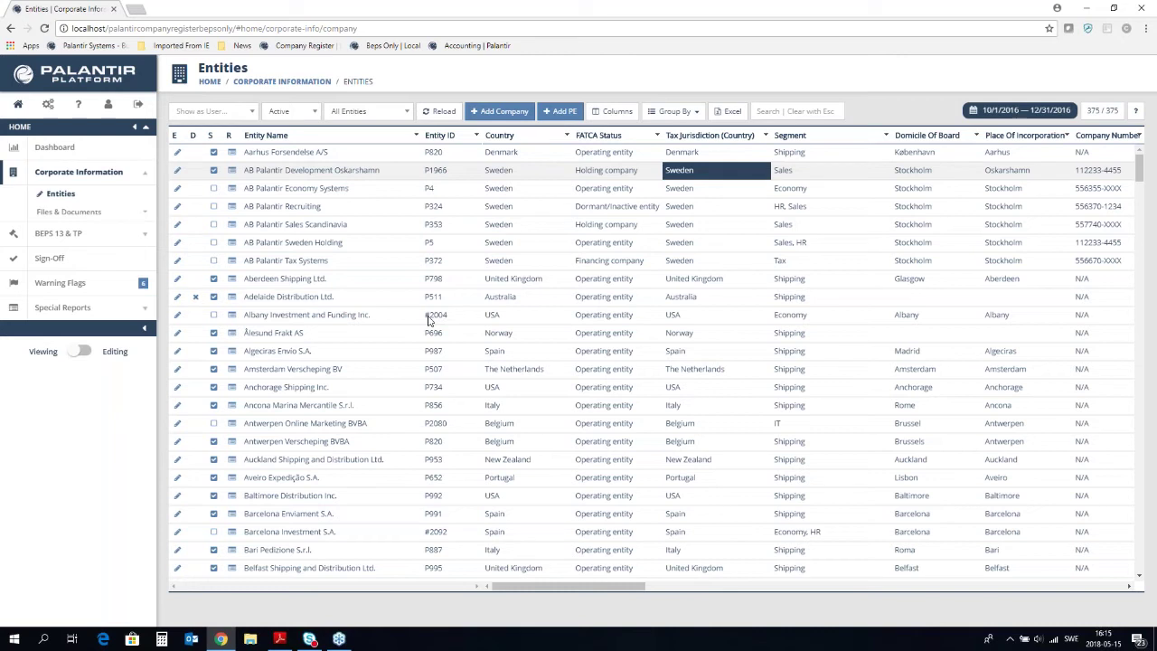
Step: Open the AB Palantir Sweden Holding entity and view its general company info and entity name history
{"action": "left_click", "coordinate": [178, 245]}
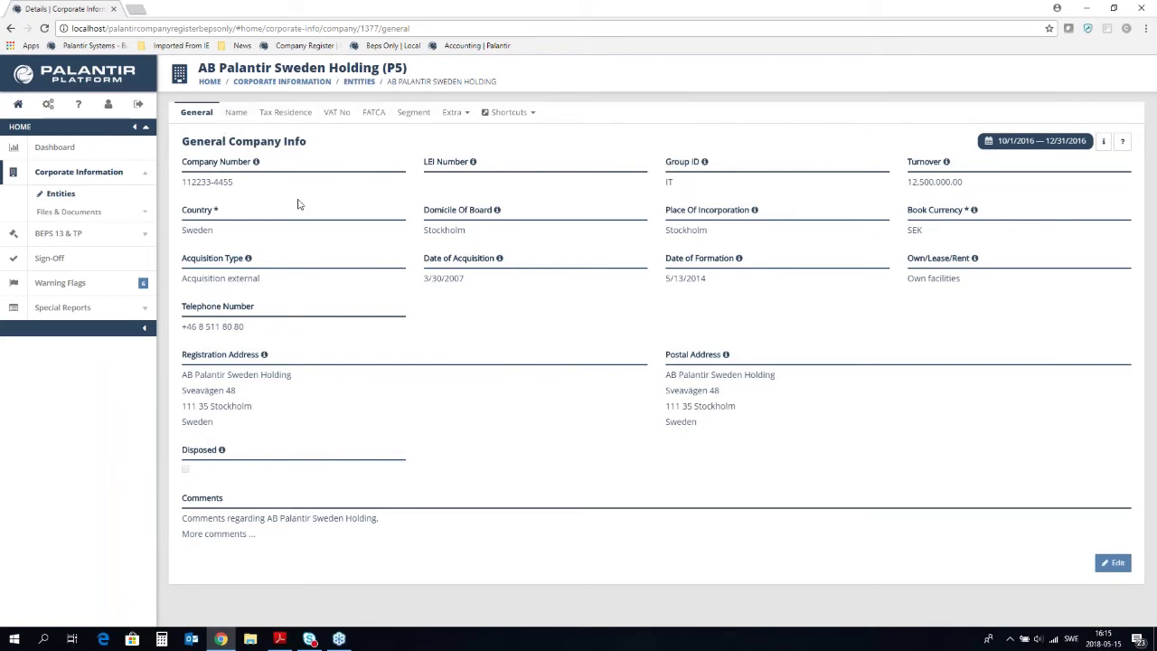
{"action": "left_click", "coordinate": [236, 113]}
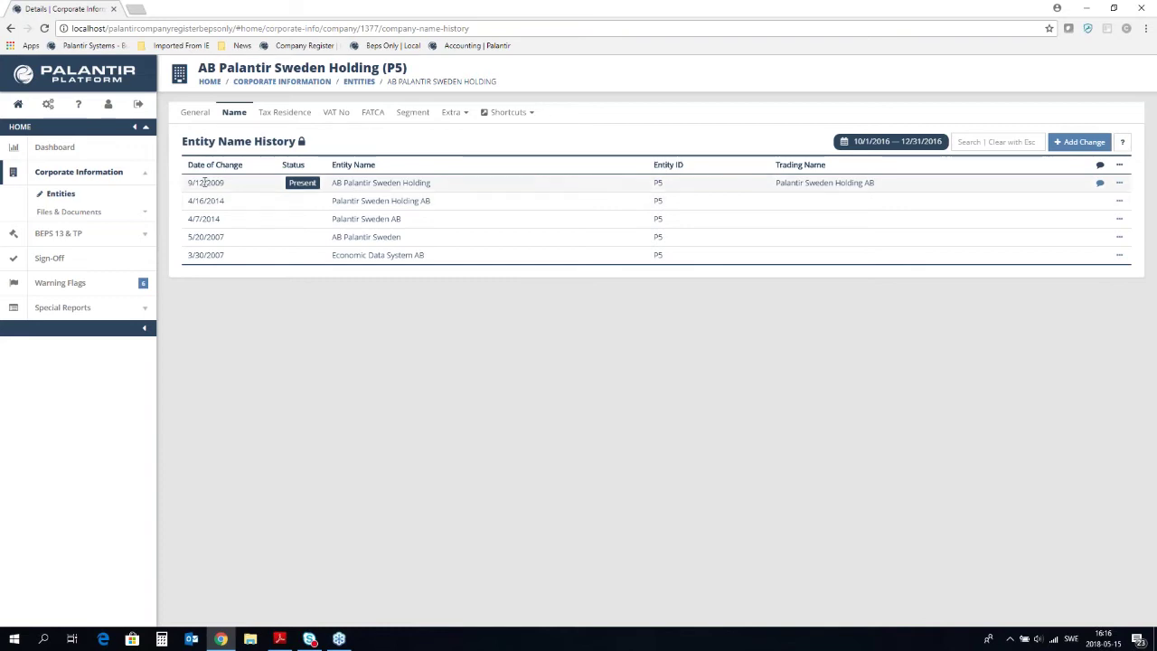
{"action": "left_click", "coordinate": [143, 177]}
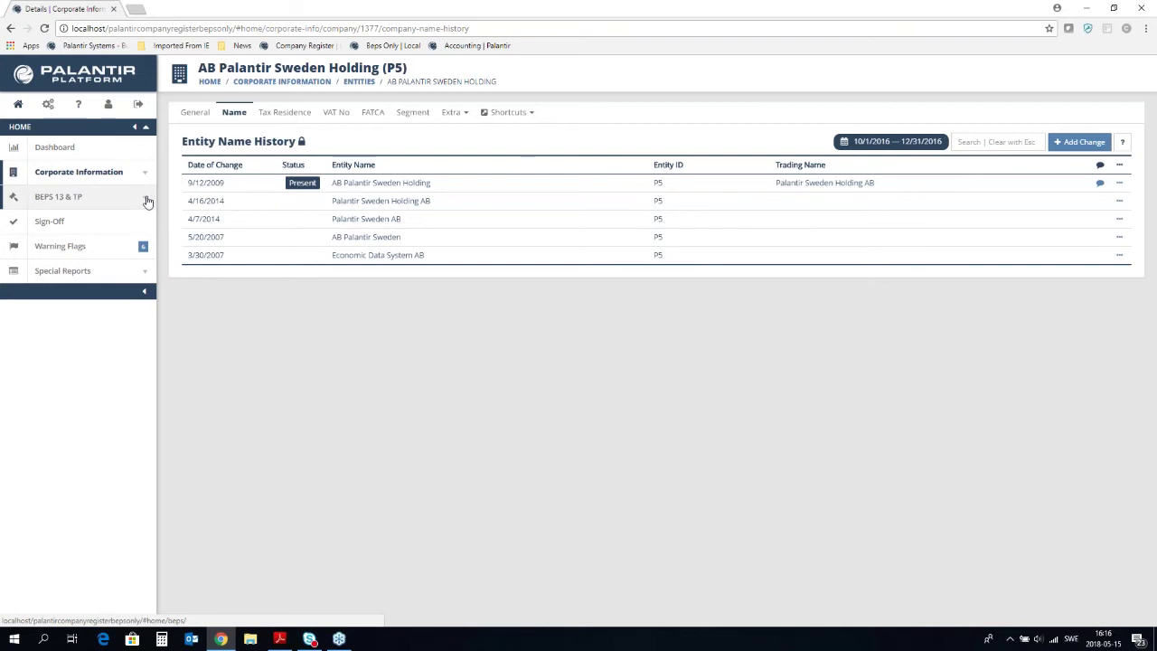
Step: Open AB Palantir Sweden Holding from the BEPS 13 entities list and view its business activities and Country-by-Country amounts
{"action": "left_click", "coordinate": [145, 198]}
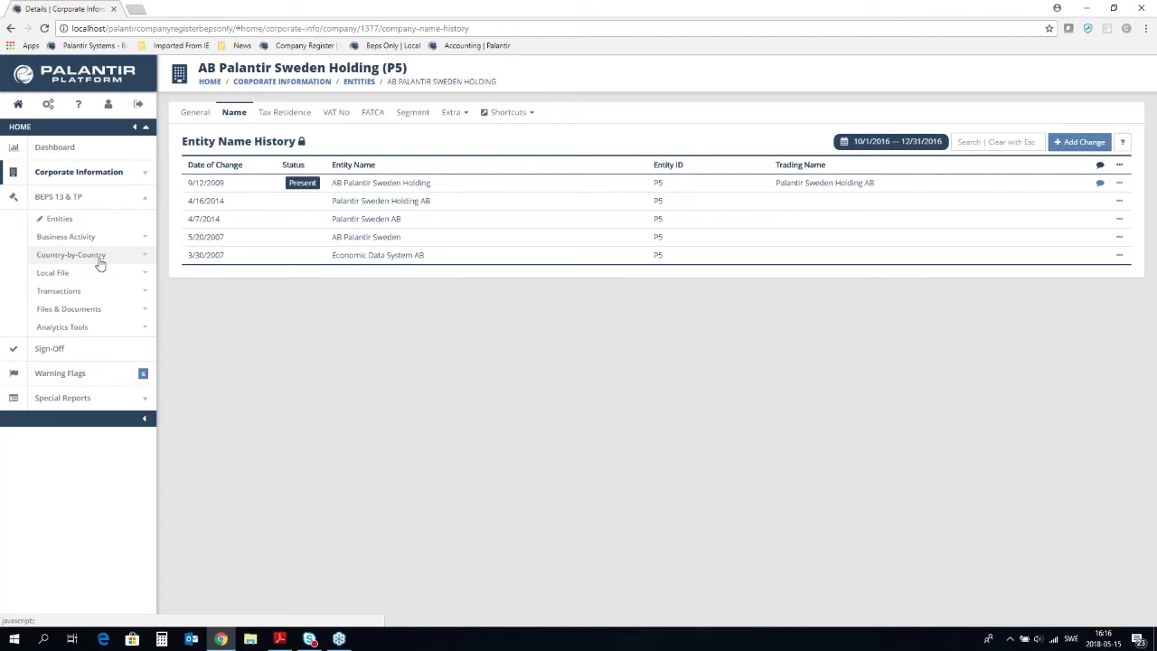
{"action": "left_click", "coordinate": [58, 222]}
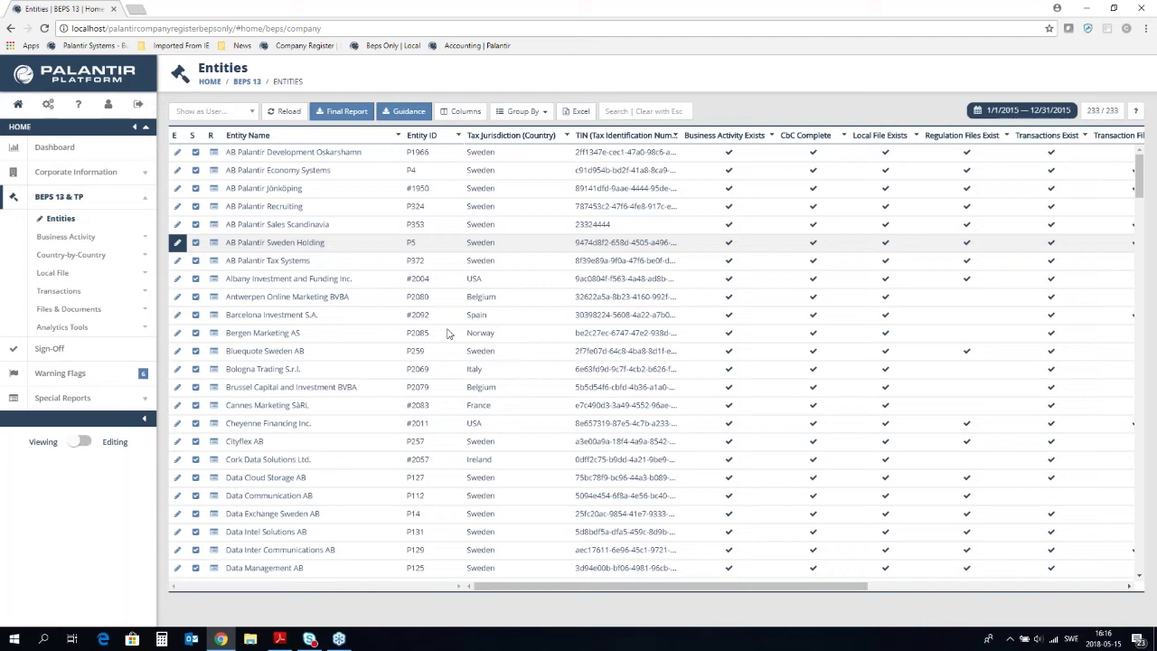
{"action": "left_click", "coordinate": [178, 244]}
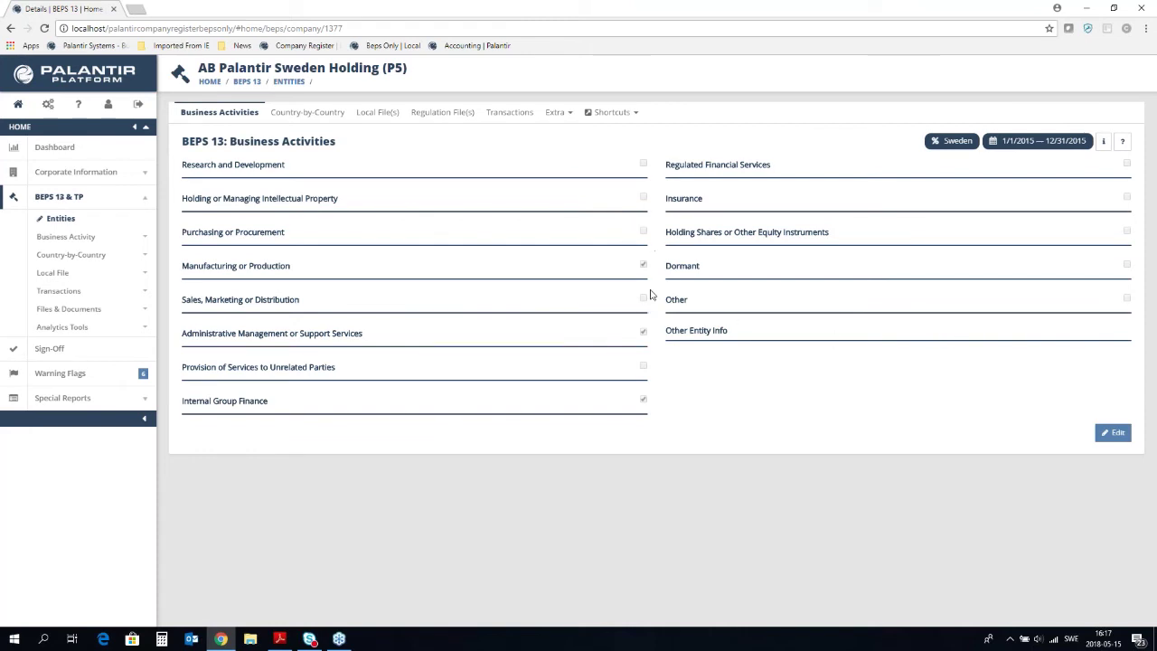
{"action": "left_click", "coordinate": [301, 114]}
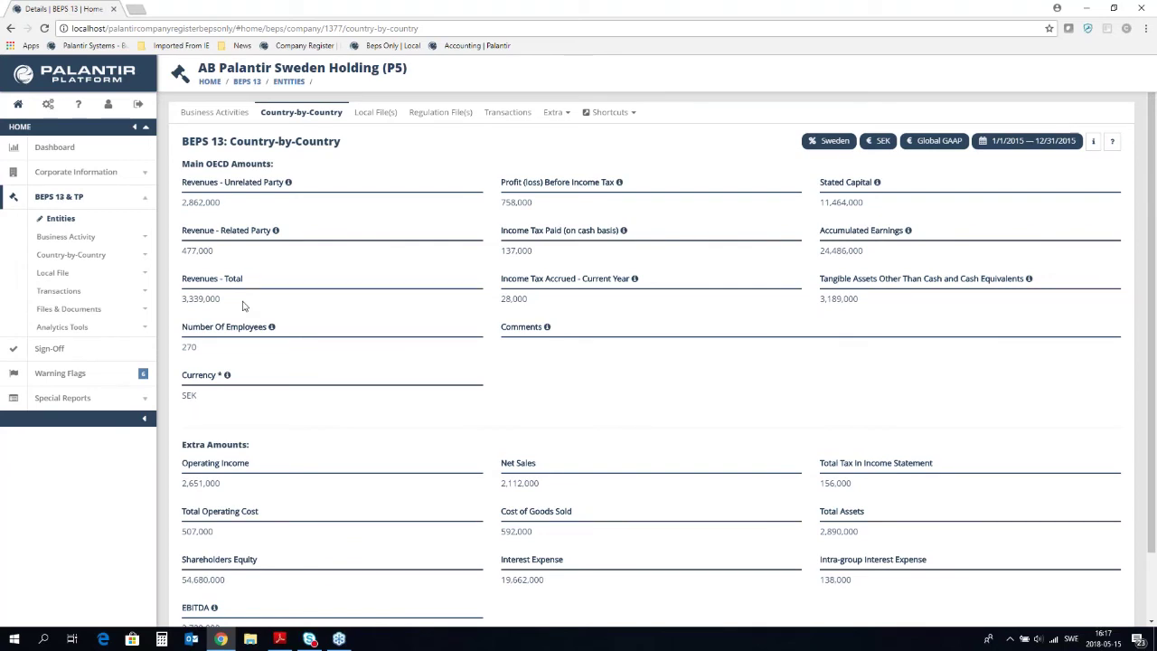
Step: Download the Country-by-Country import template with entities included, view it in Excel and return to the browser
{"action": "left_click", "coordinate": [148, 258]}
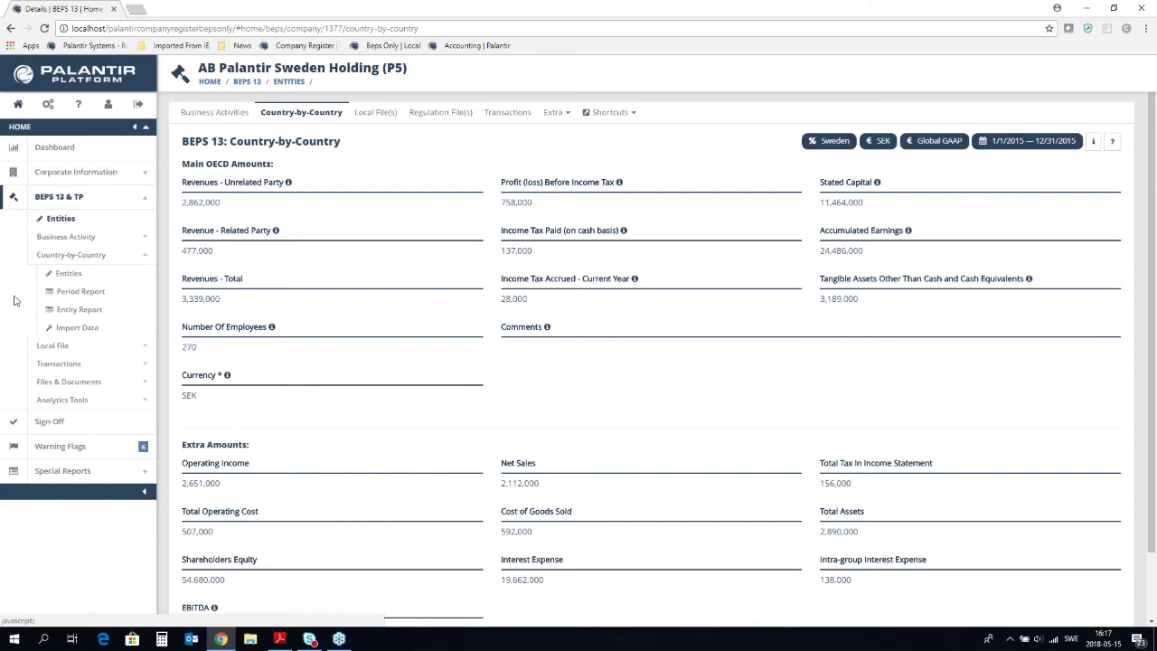
{"action": "left_click", "coordinate": [75, 328]}
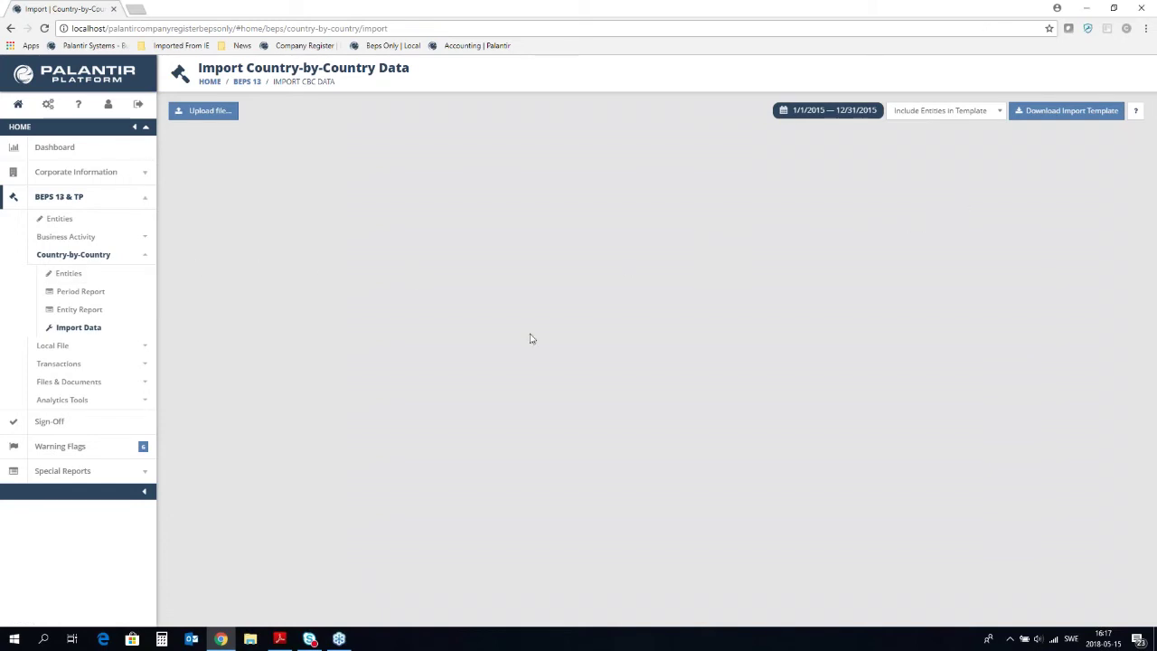
{"action": "left_click", "coordinate": [1055, 112]}
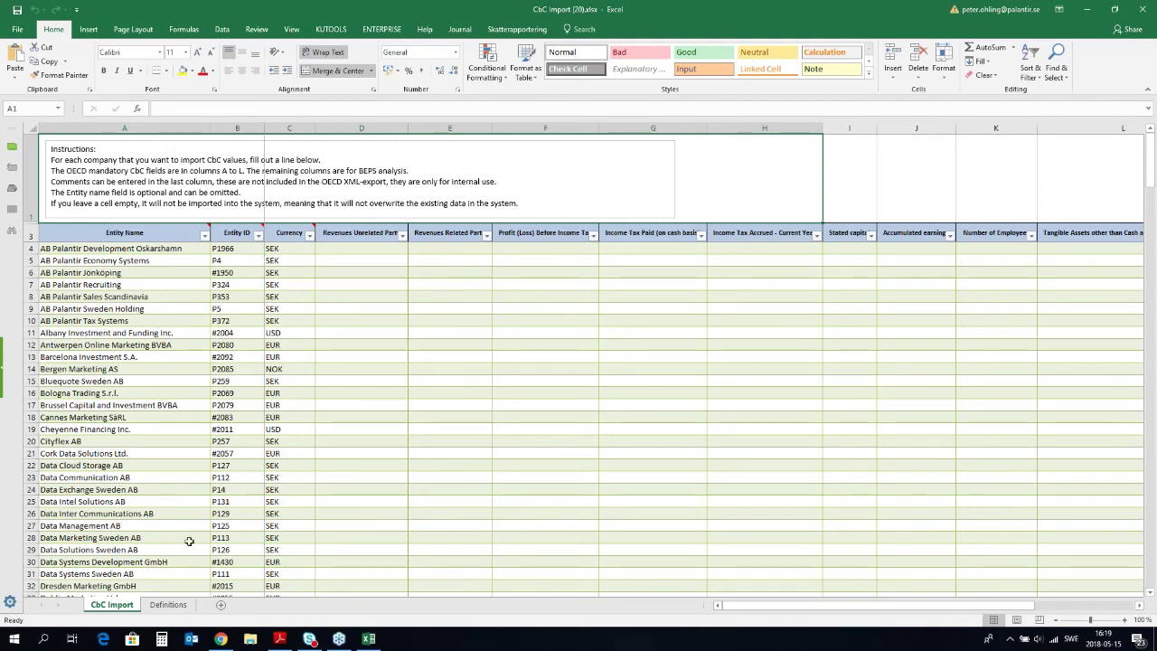
{"action": "left_click", "coordinate": [220, 639]}
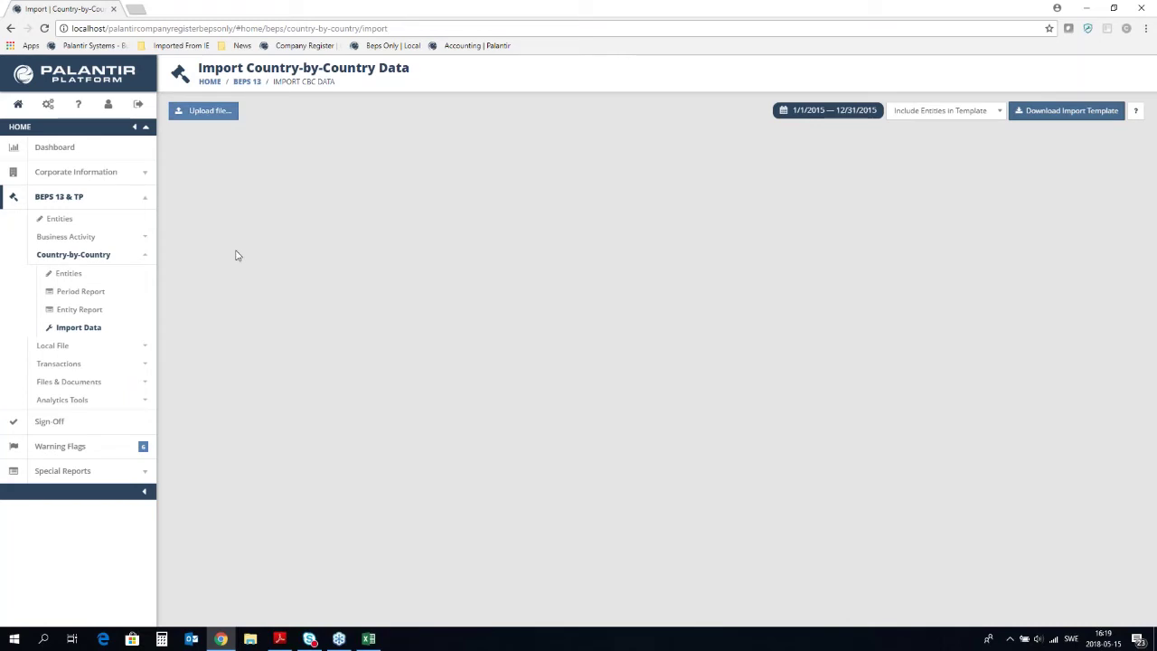
Step: Show the Country-by-Country period report in EUR and group it by Tax Jurisdiction (Country)
{"action": "left_click", "coordinate": [74, 292]}
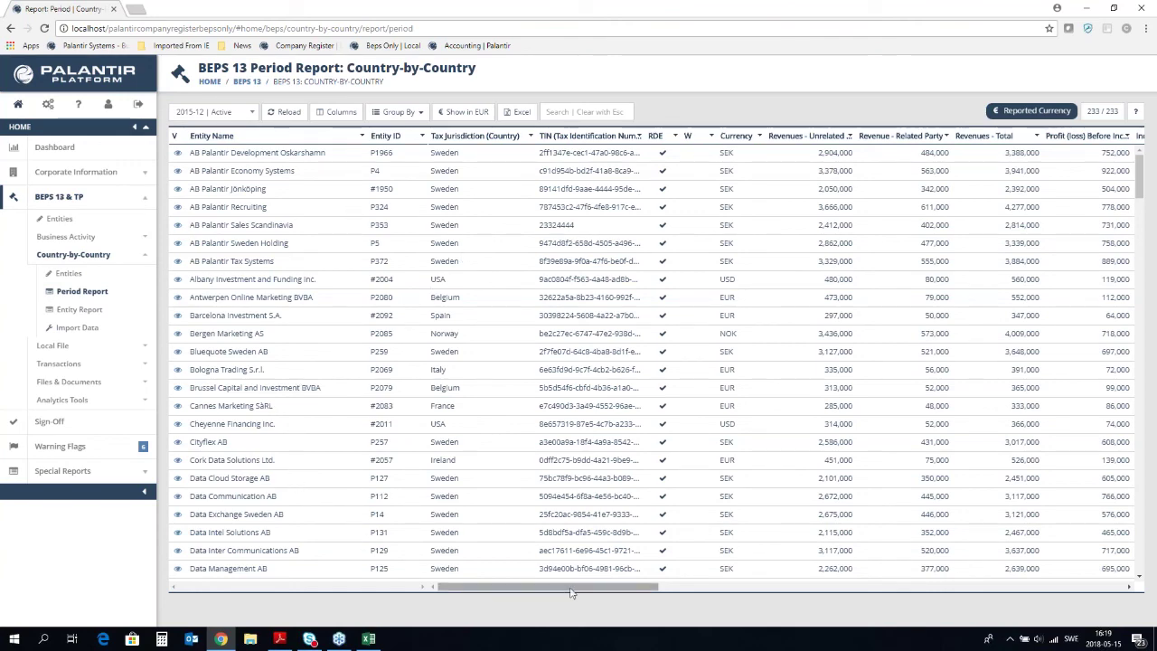
{"action": "left_click_drag", "start_coordinate": [570, 593], "coordinate": [633, 598]}
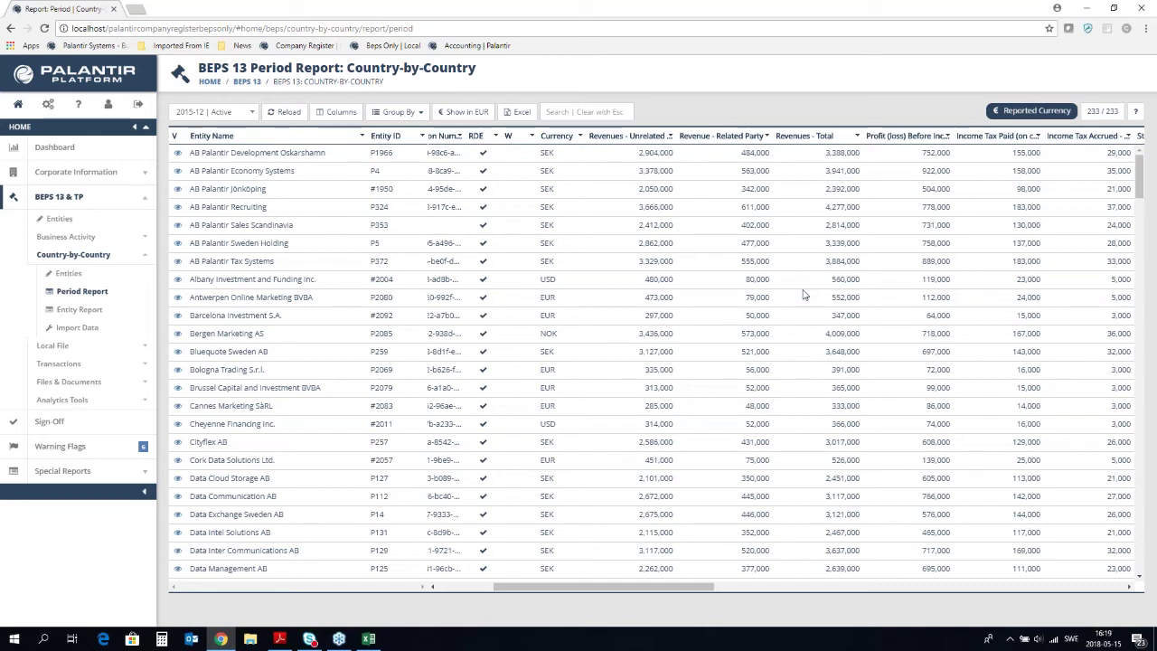
{"action": "left_click", "coordinate": [459, 112]}
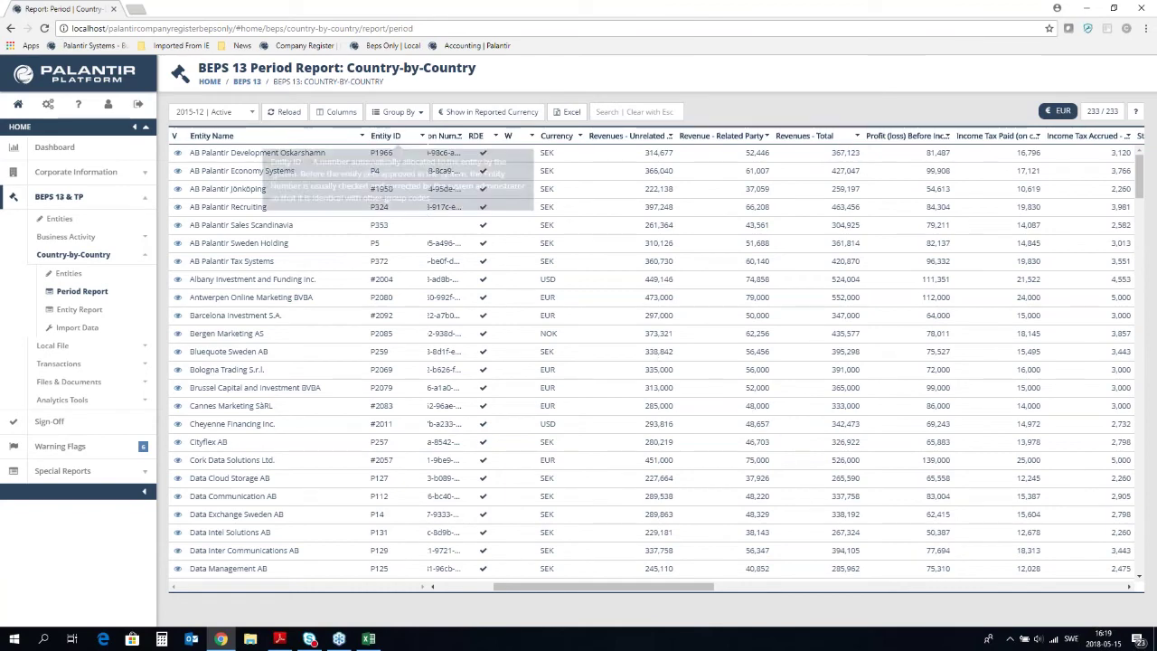
{"action": "left_click", "coordinate": [398, 112]}
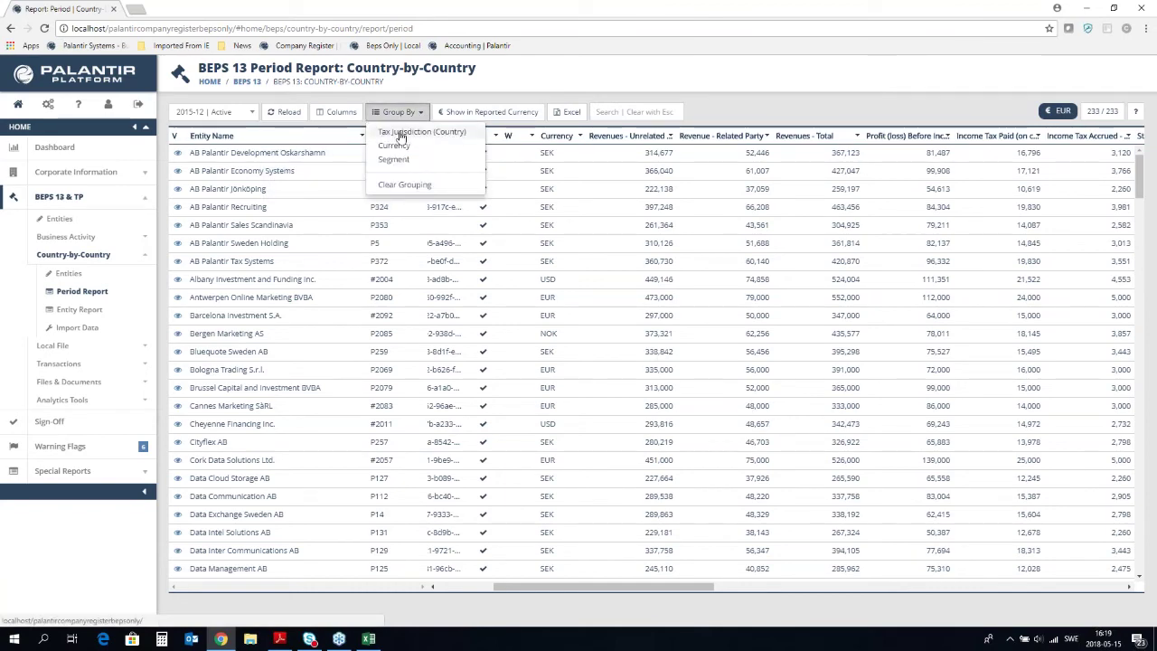
{"action": "left_click", "coordinate": [401, 133]}
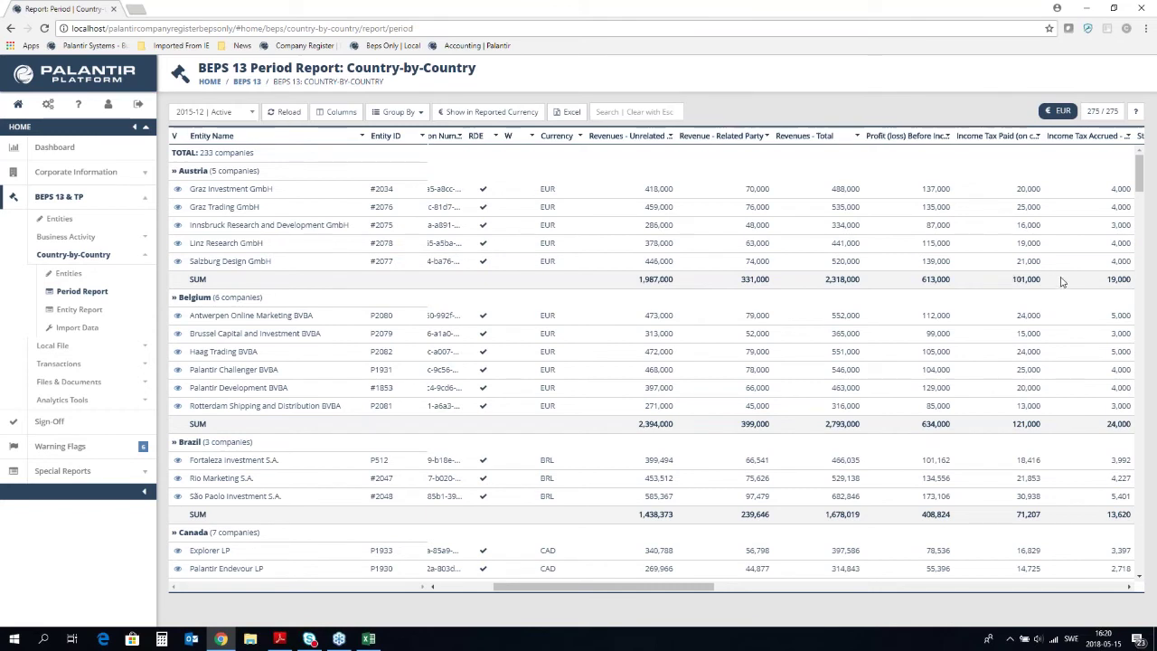
{"action": "left_click", "coordinate": [144, 257]}
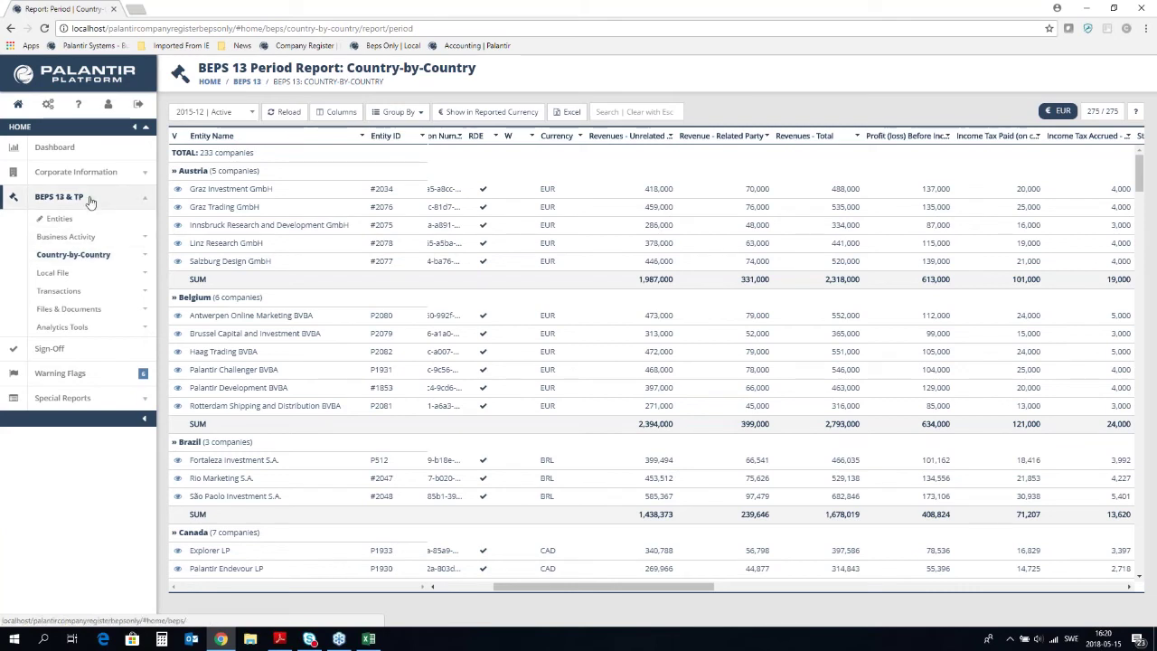
Step: Switch to the admin area and view the BEPS 13 Additional Info (Table 3) list
{"action": "left_click", "coordinate": [49, 106]}
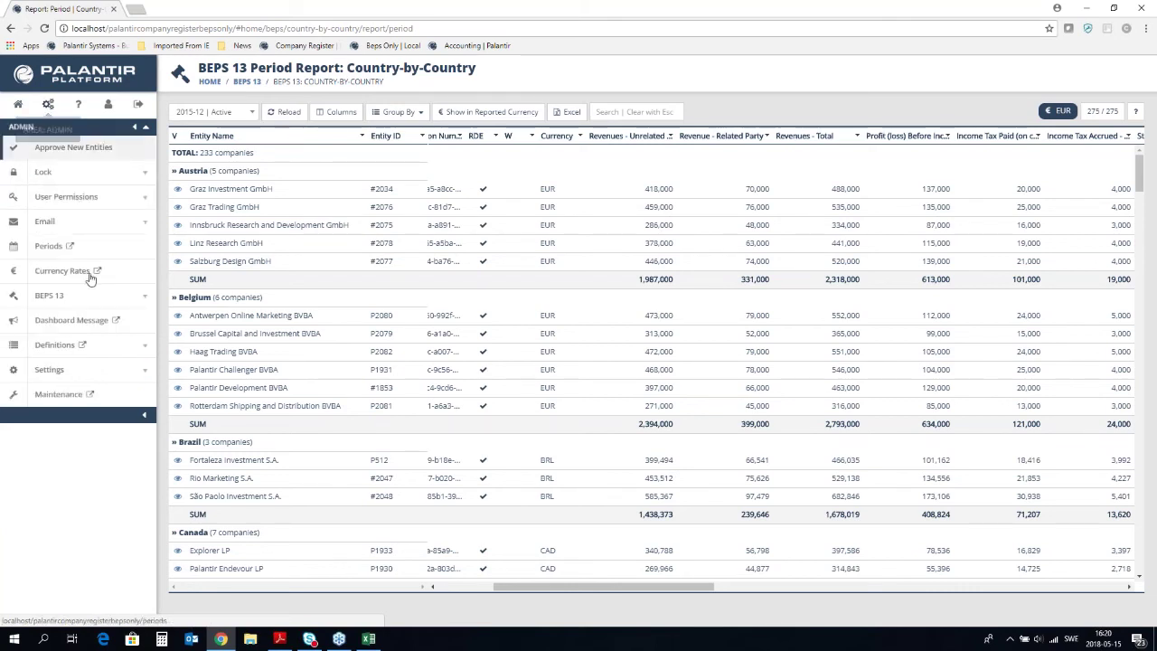
{"action": "left_click", "coordinate": [141, 300]}
{"action": "left_click", "coordinate": [74, 391]}
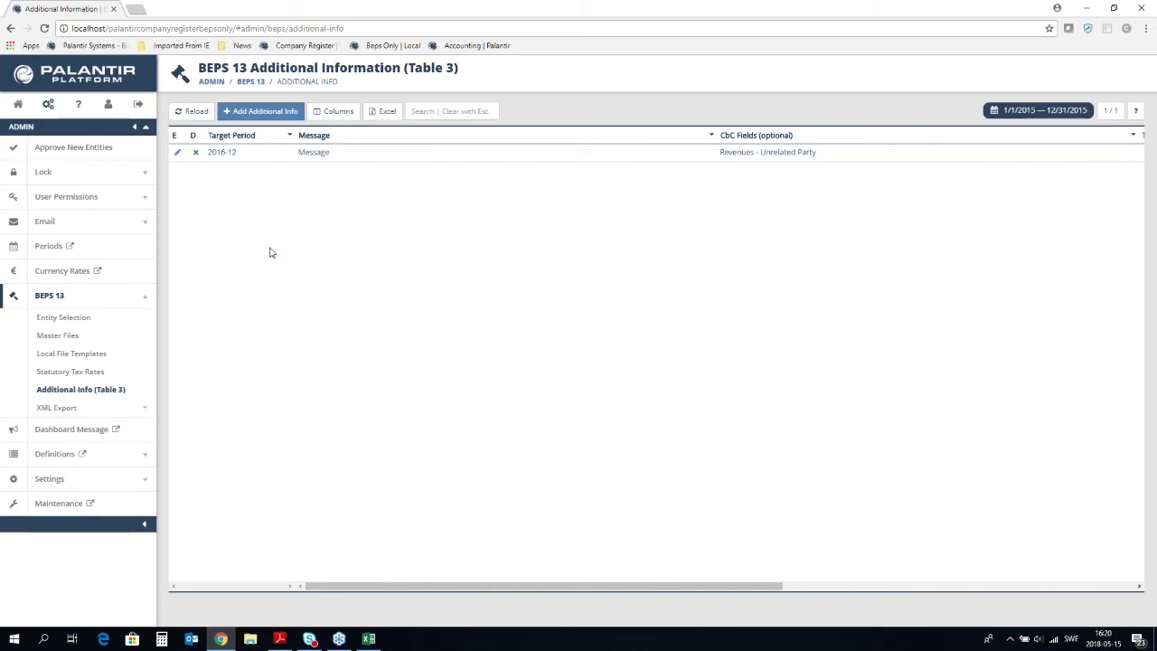
Step: Export the BEPS 13 Country-by-Country data of all listed tax jurisdictions and download it as an XML file
{"action": "left_click", "coordinate": [144, 412]}
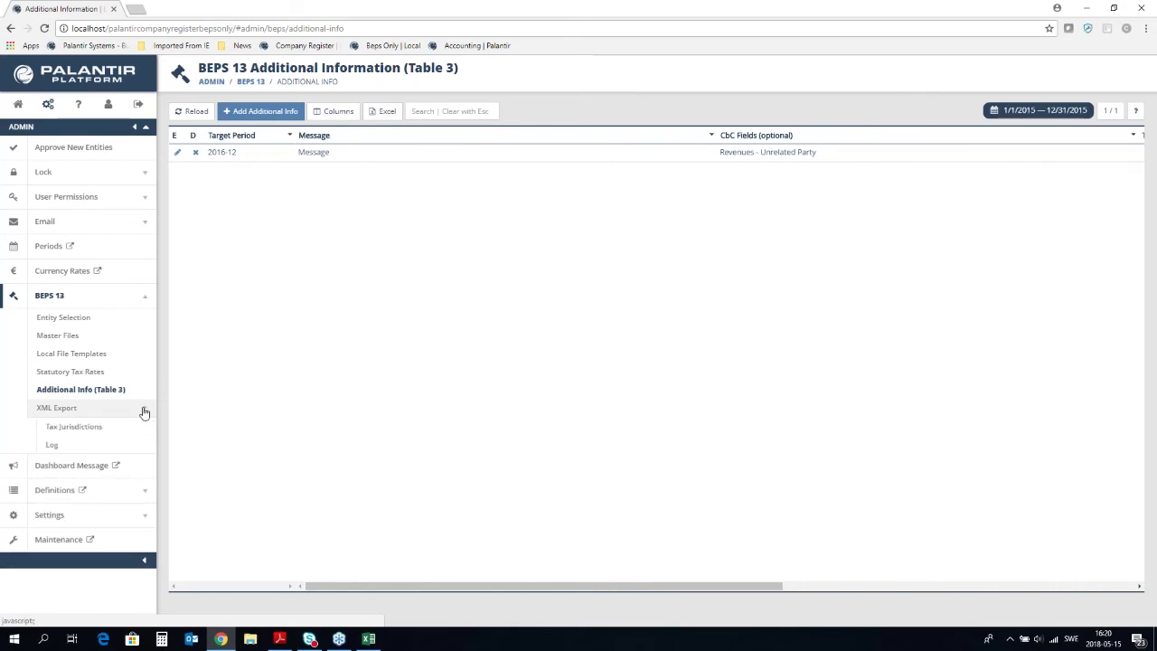
{"action": "left_click", "coordinate": [68, 432]}
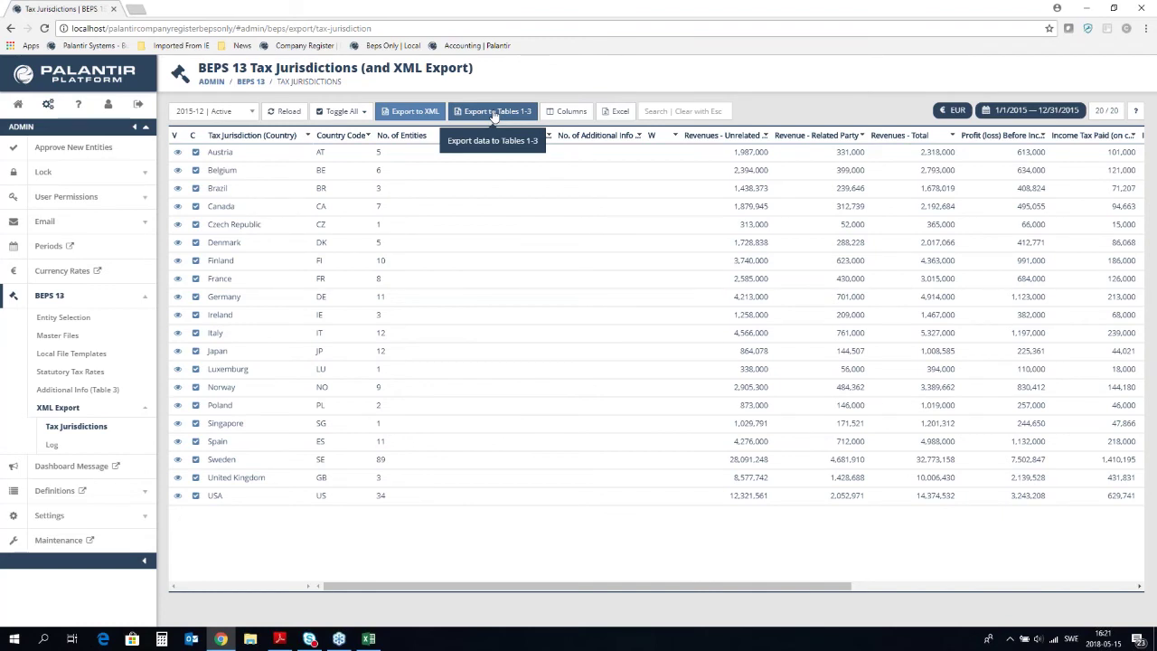
{"action": "left_click", "coordinate": [406, 119]}
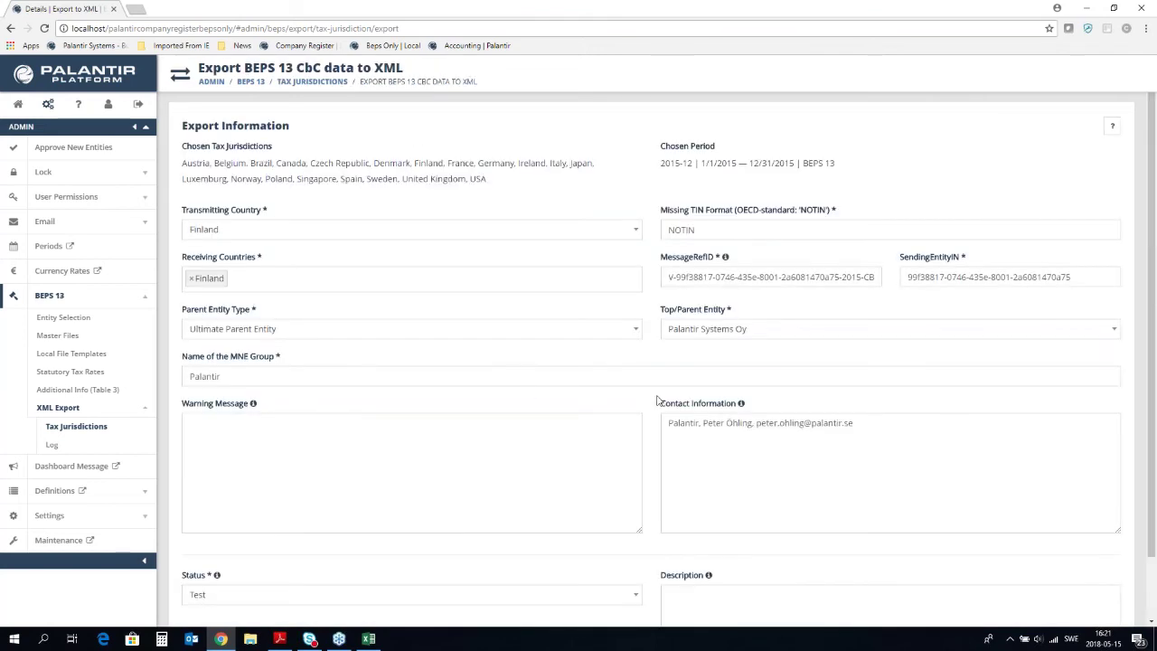
{"action": "scroll", "coordinate": [659, 400], "scroll_direction": "down", "scroll_amount": 1}
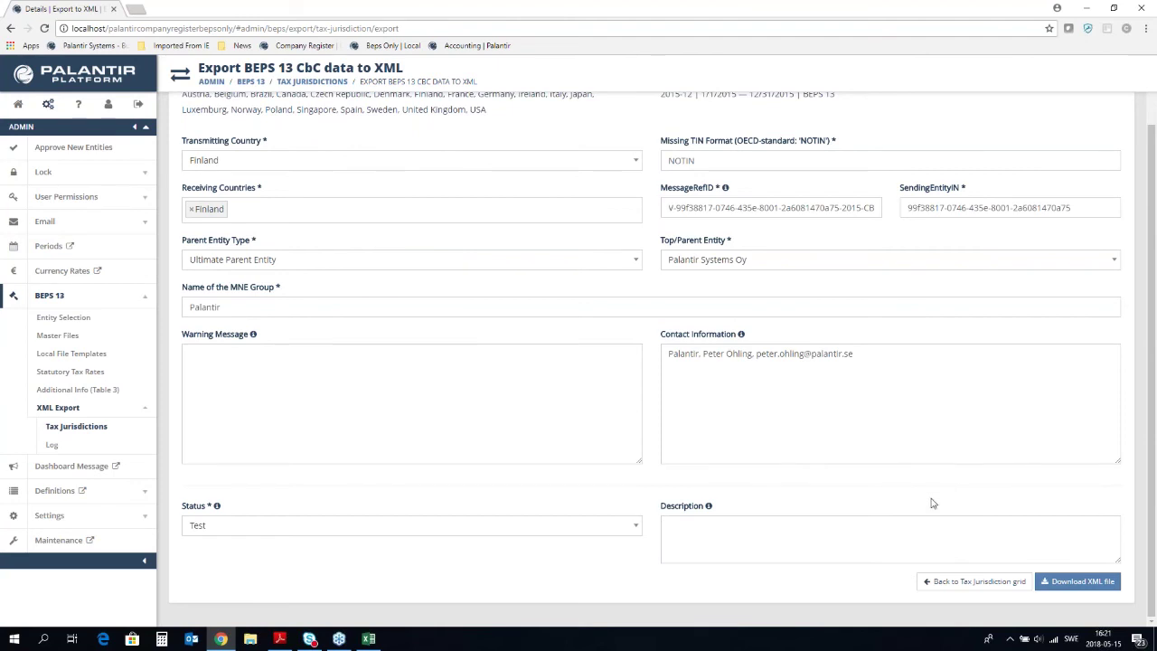
{"action": "left_click", "coordinate": [1080, 581]}
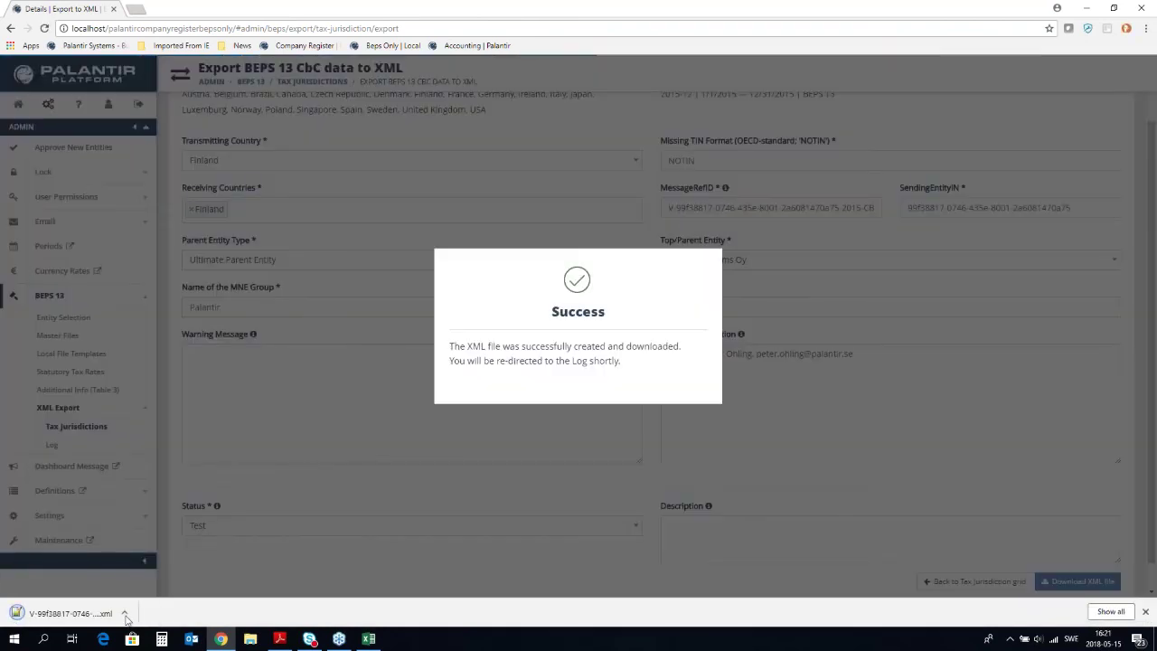
Step: Open the downloaded XML file in Notepad++ to inspect it, and switch back to the browser to view the XML export log
{"action": "left_click", "coordinate": [125, 615]}
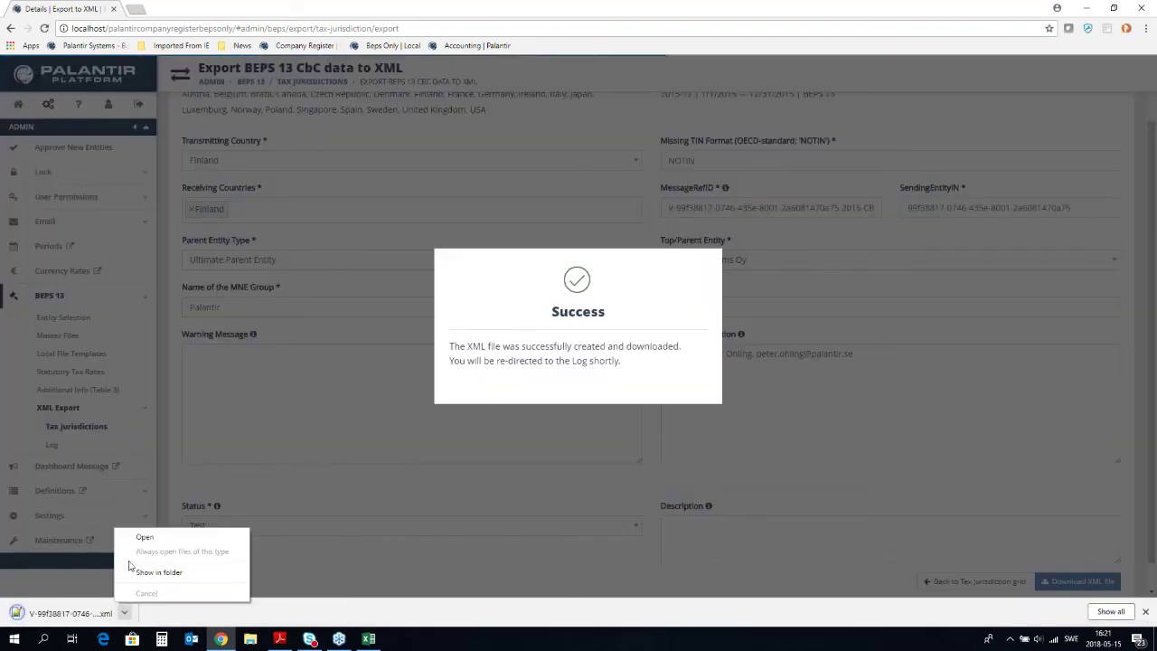
{"action": "left_click", "coordinate": [144, 539]}
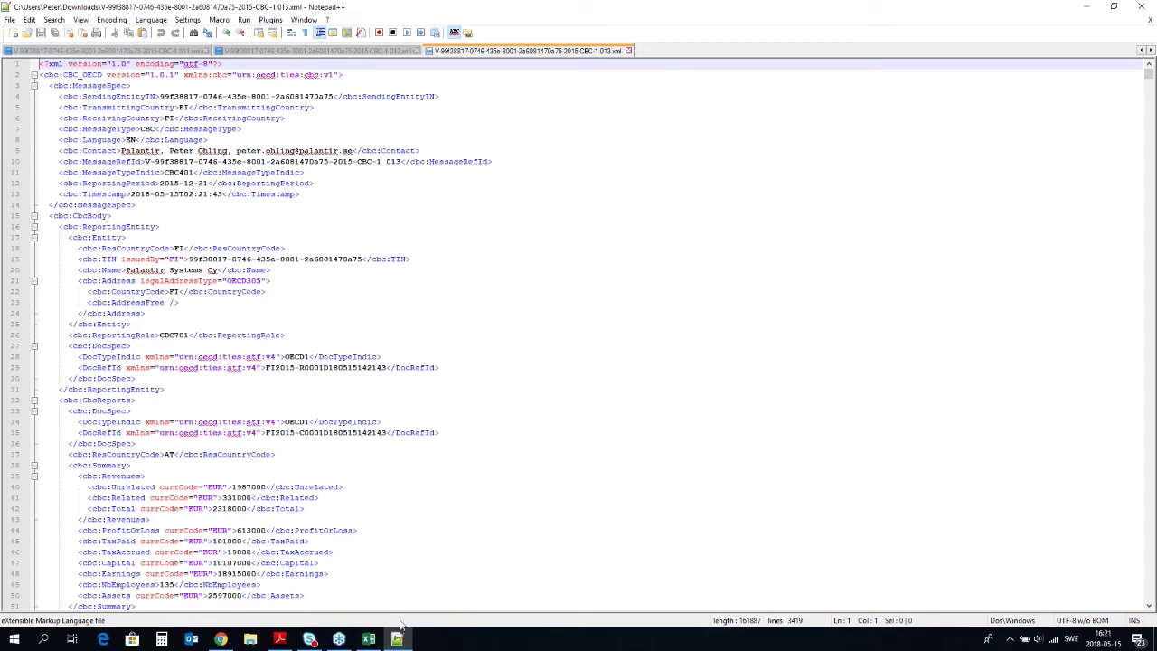
{"action": "mouse_move", "coordinate": [223, 640]}
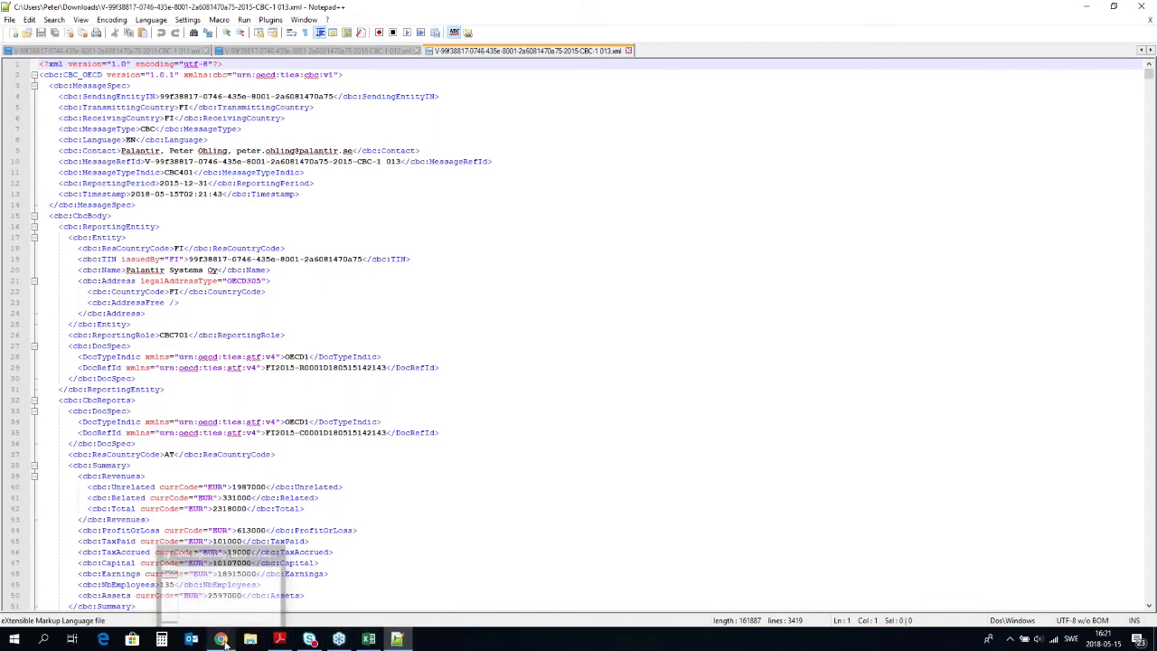
{"action": "left_click", "coordinate": [222, 582]}
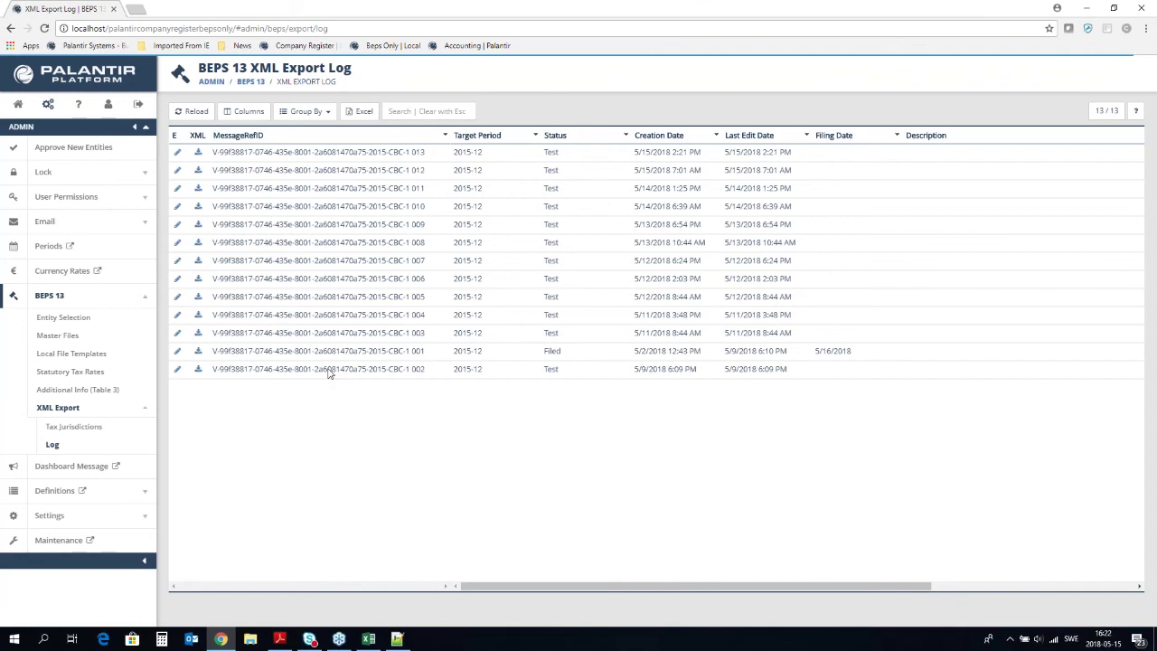
Step: Return to the home area, view the BEPS 13 analytics dashboard and expand the Filters / Thresholds section
{"action": "left_click", "coordinate": [140, 411]}
{"action": "left_click", "coordinate": [18, 106]}
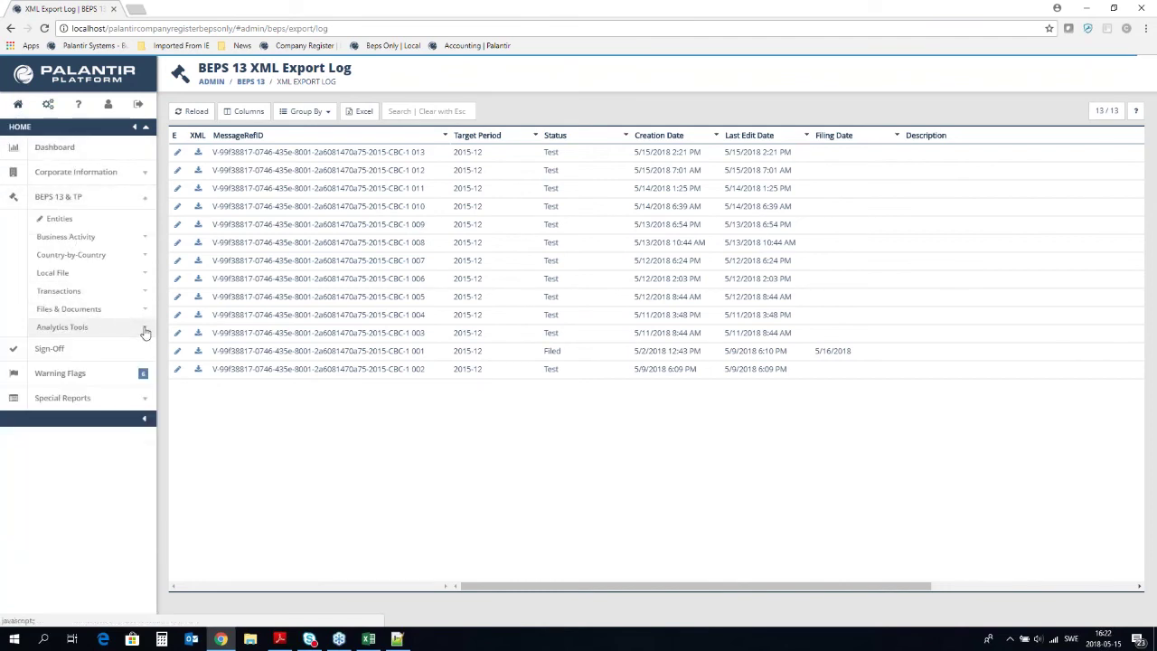
{"action": "left_click", "coordinate": [144, 332]}
{"action": "left_click", "coordinate": [79, 347]}
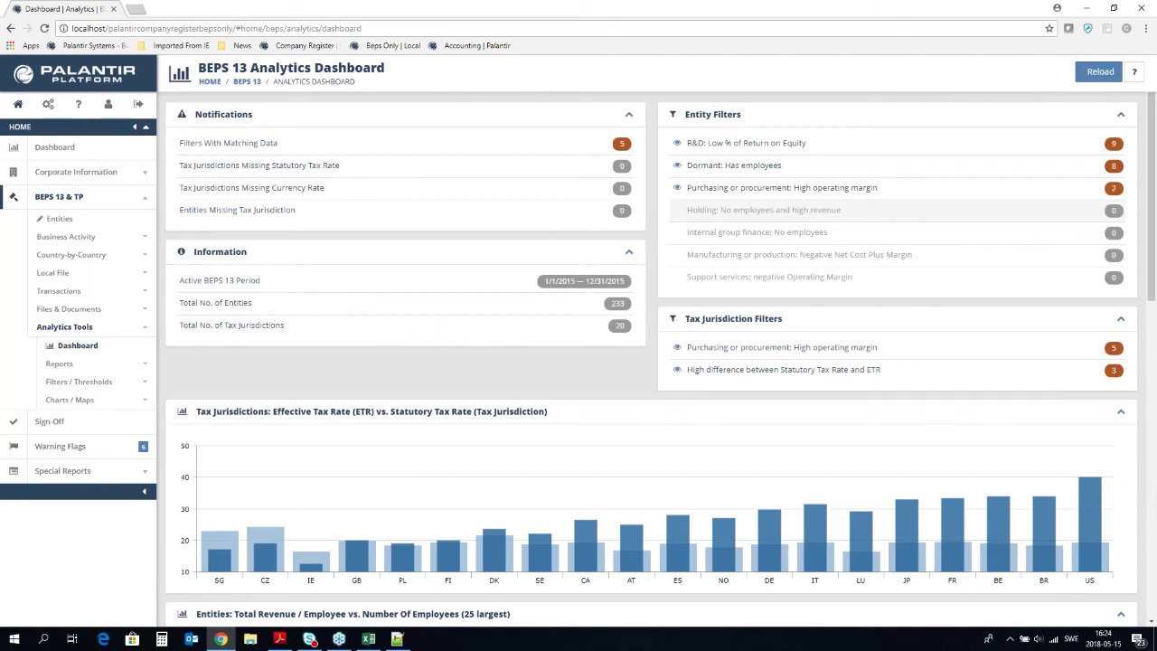
{"action": "left_click", "coordinate": [144, 384]}
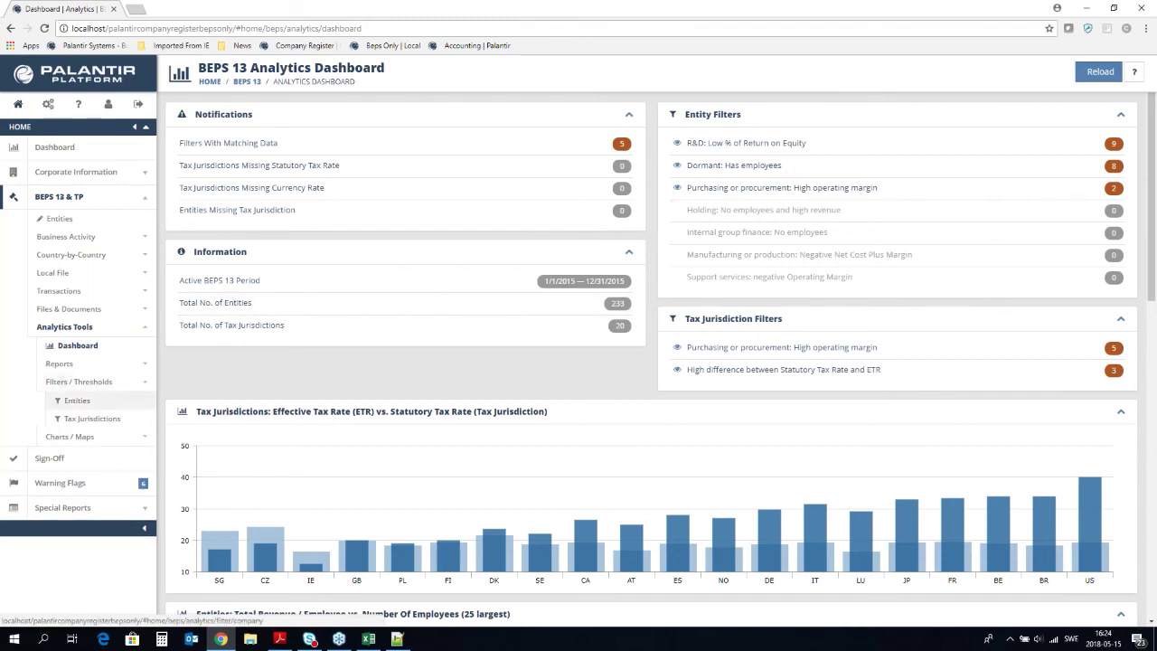
Step: In the Tax Jurisdictions analytics filter, add a Total Revenue / Employee threshold greater than 25000 and retrieve the matching data
{"action": "left_click", "coordinate": [86, 420]}
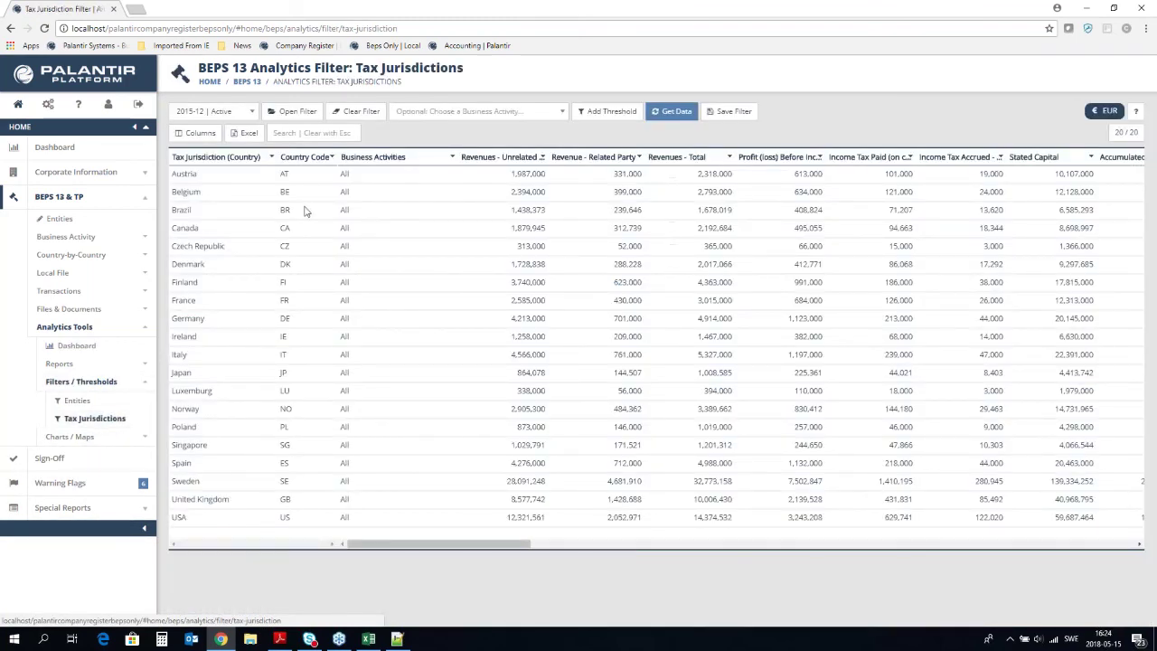
{"action": "left_click", "coordinate": [608, 113]}
{"action": "left_click", "coordinate": [411, 143]}
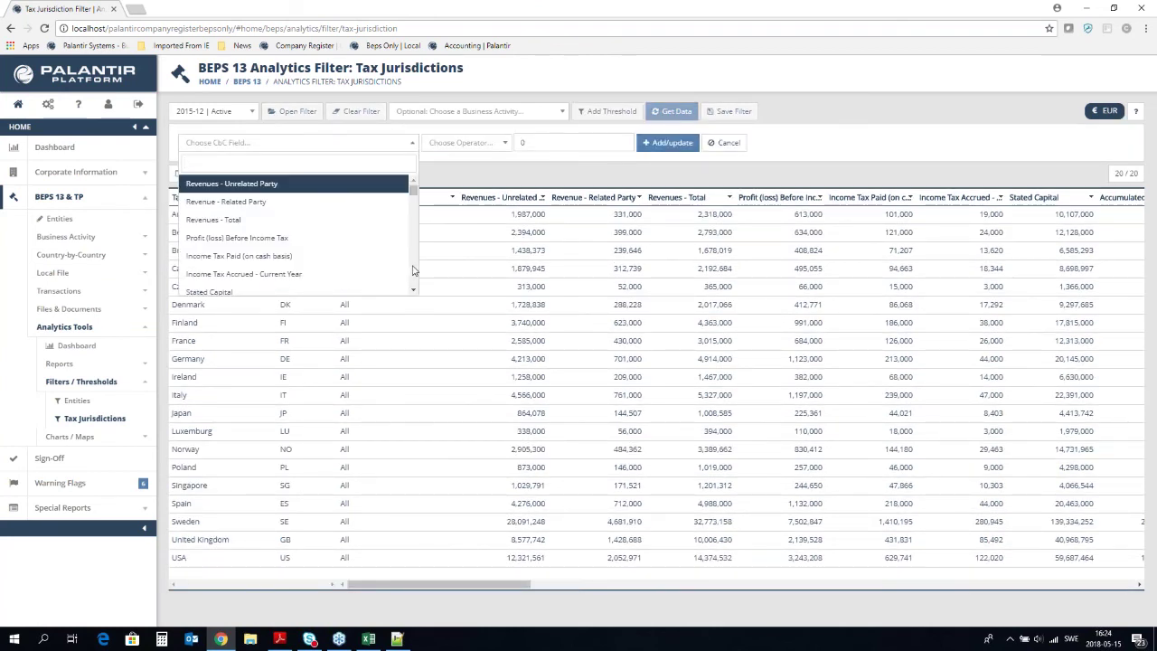
{"action": "scroll", "coordinate": [413, 270], "scroll_direction": "down", "scroll_amount": 10}
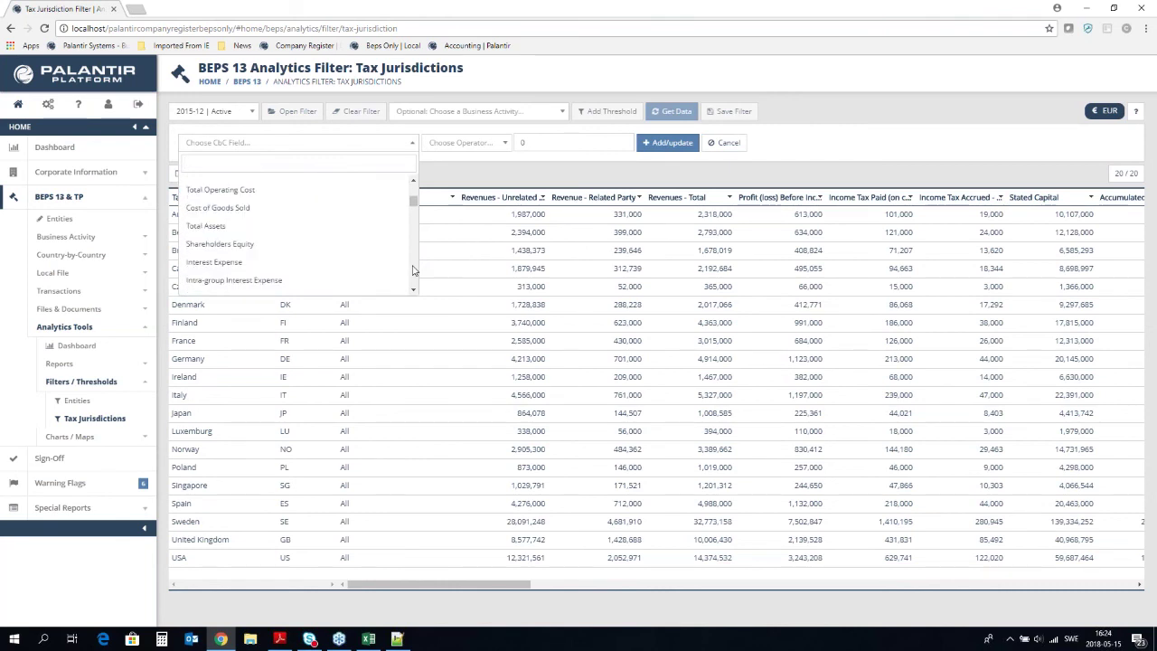
{"action": "scroll", "coordinate": [413, 270], "scroll_direction": "down", "scroll_amount": 1}
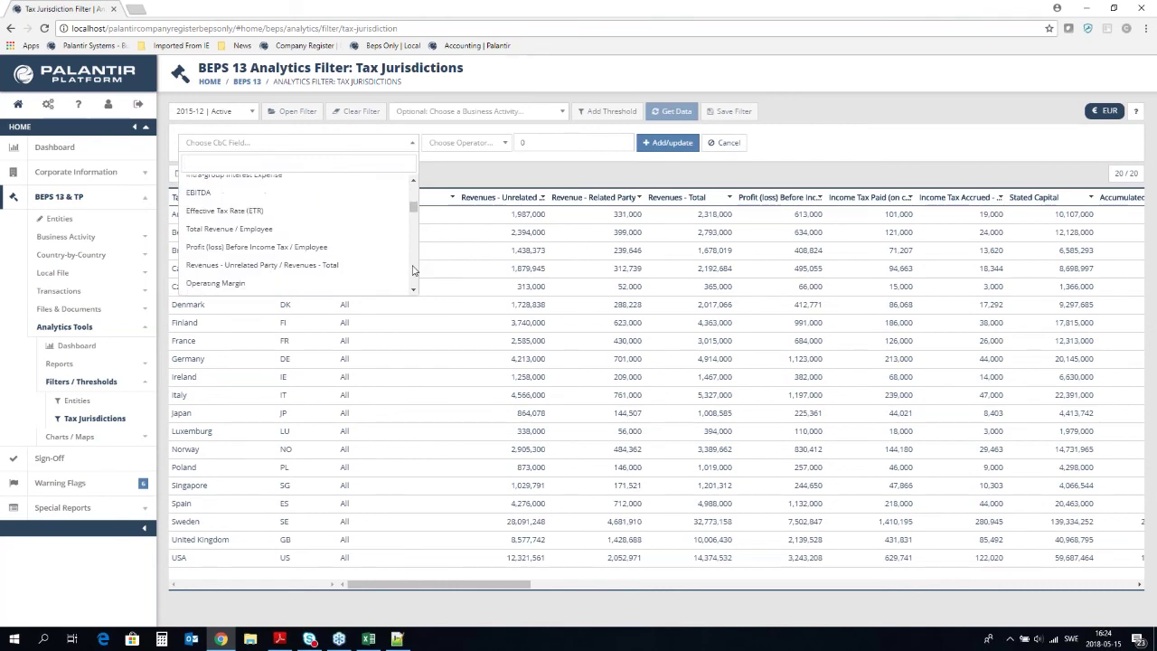
{"action": "left_click", "coordinate": [228, 229]}
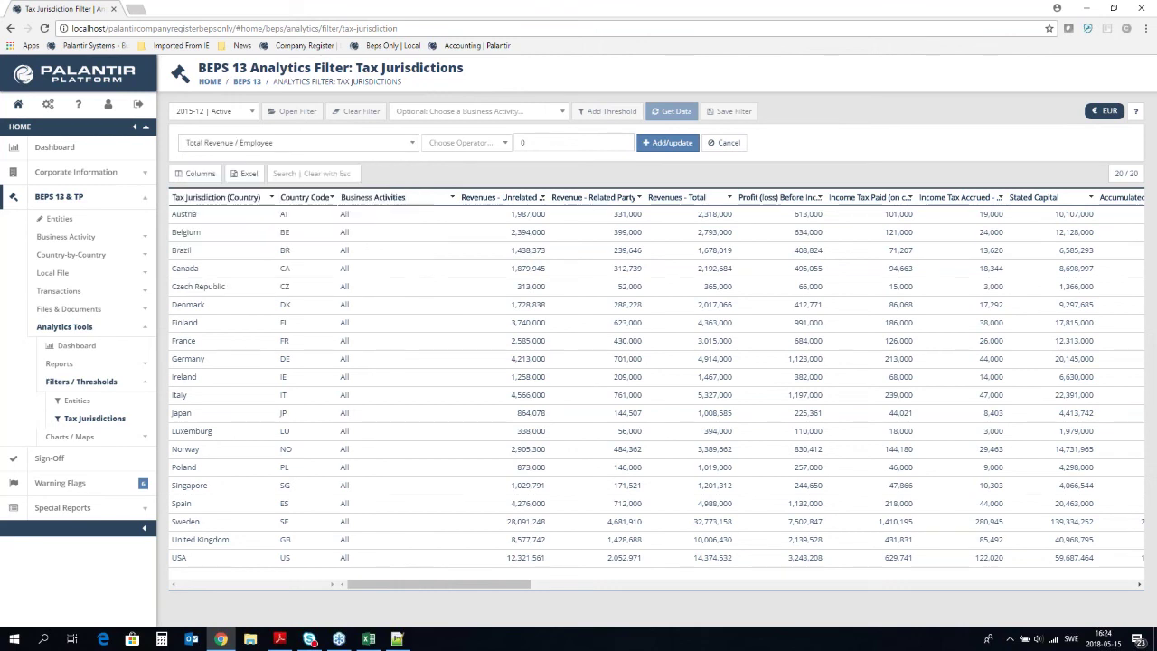
{"action": "left_click", "coordinate": [503, 145]}
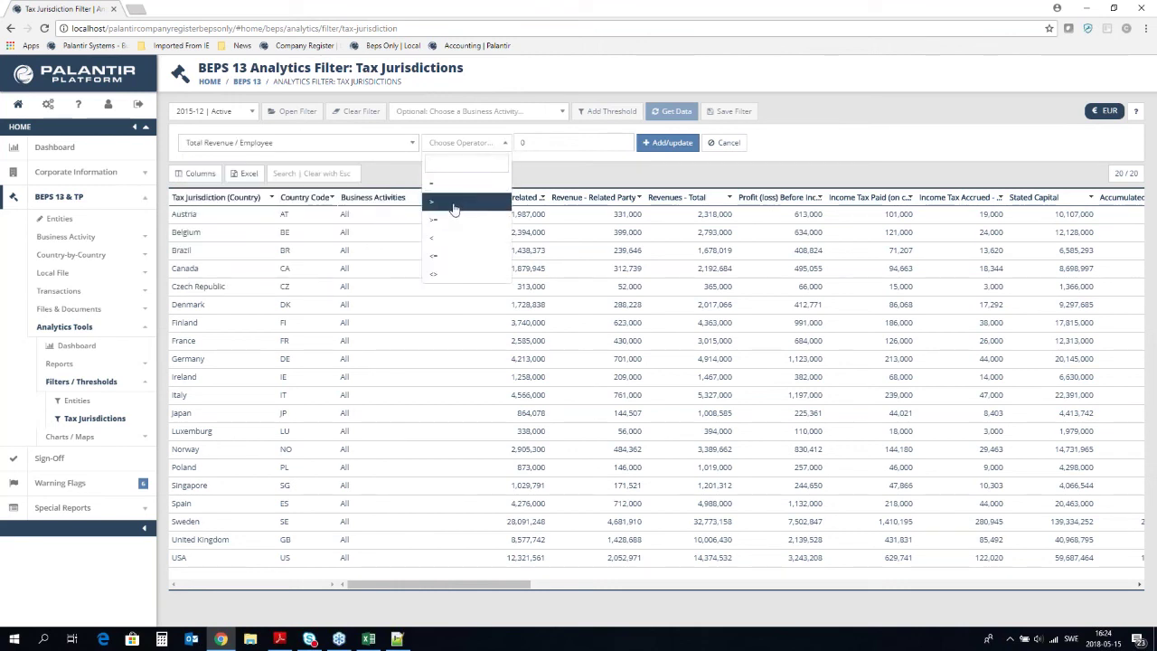
{"action": "left_click", "coordinate": [448, 207]}
{"action": "left_click", "coordinate": [528, 142]}
{"action": "type", "text": "25000"}
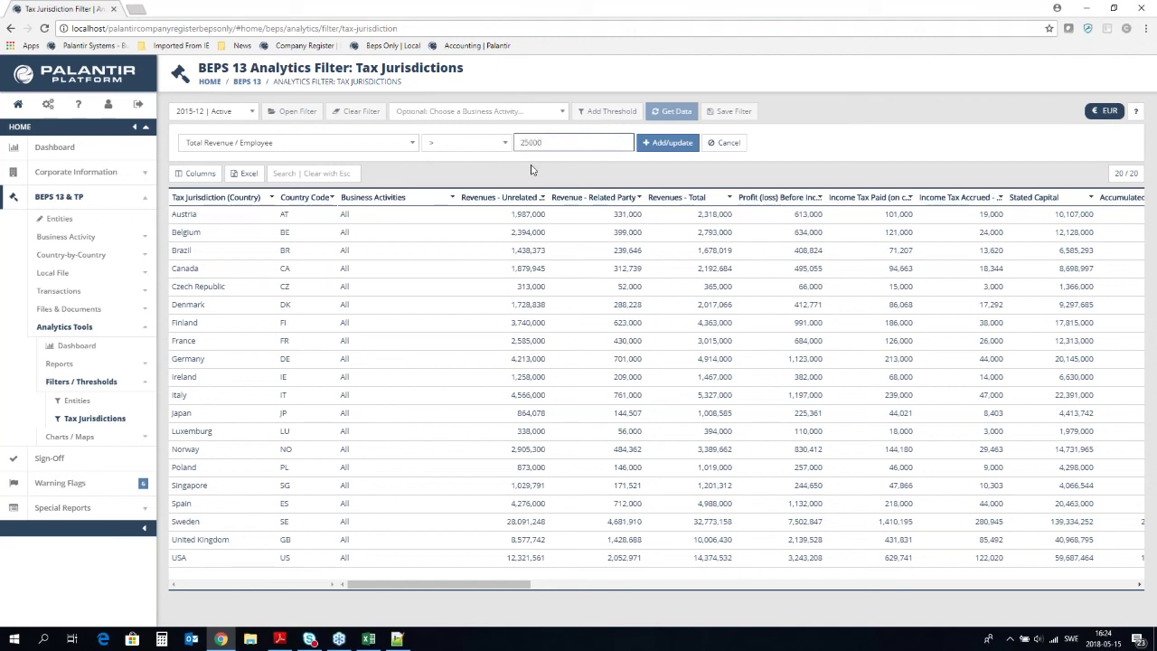
{"action": "left_click", "coordinate": [669, 141]}
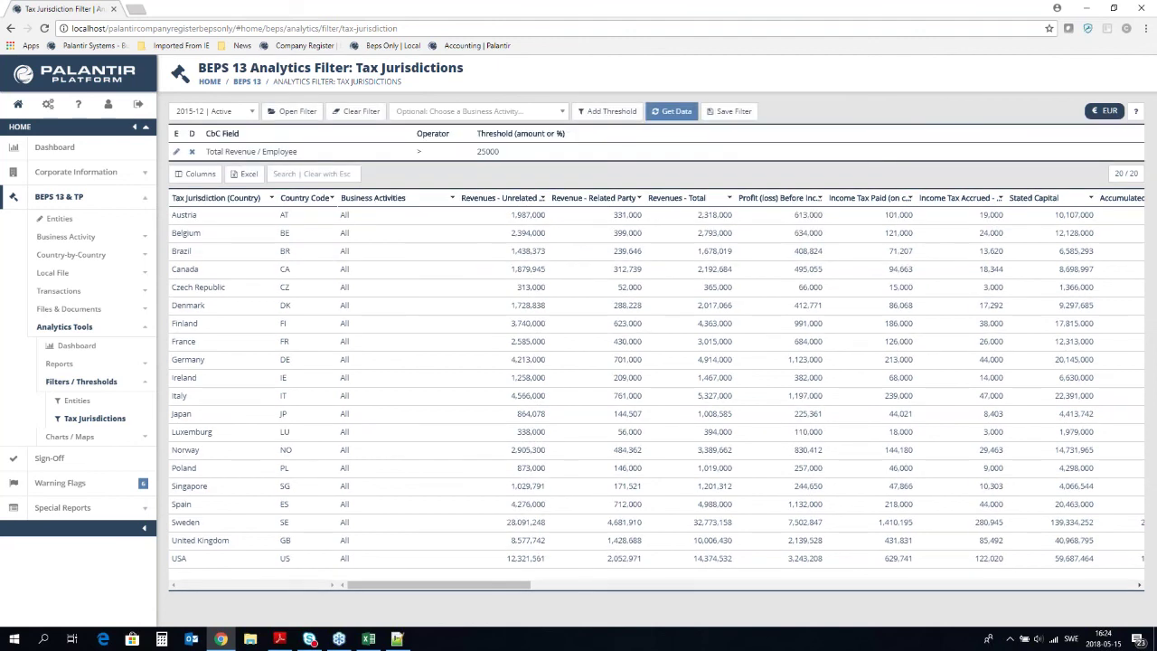
{"action": "left_click", "coordinate": [673, 116]}
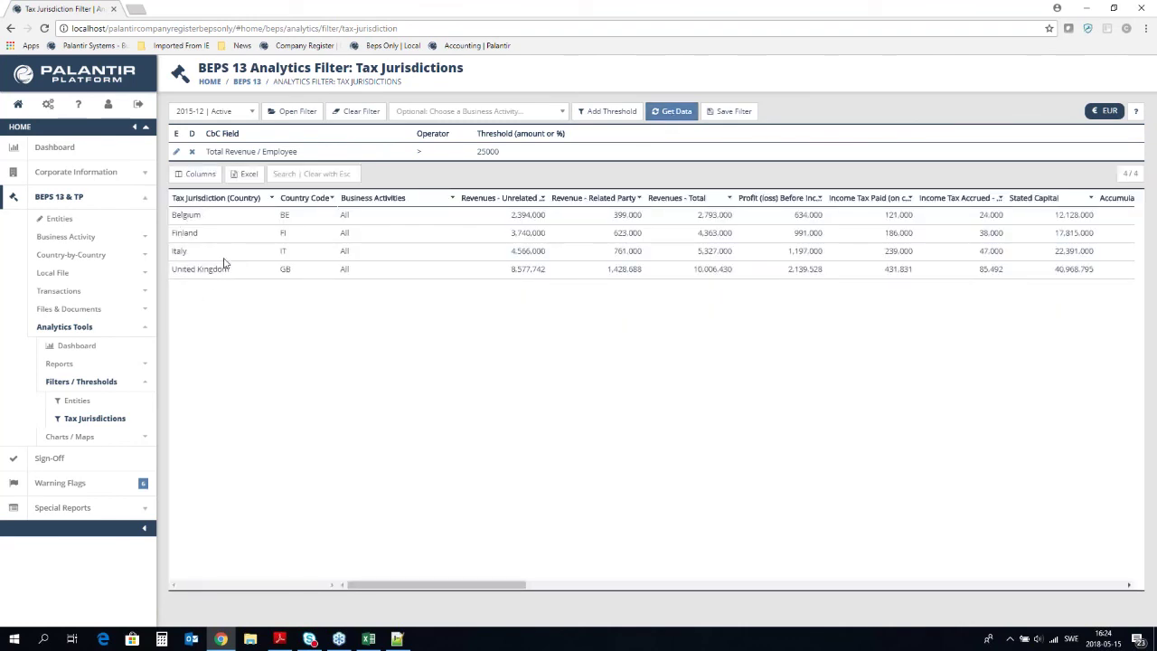
Step: Restrict the tax jurisdiction filter to the Holding or Managing Intellectual Property business activity and retrieve the data again
{"action": "left_click", "coordinate": [562, 113]}
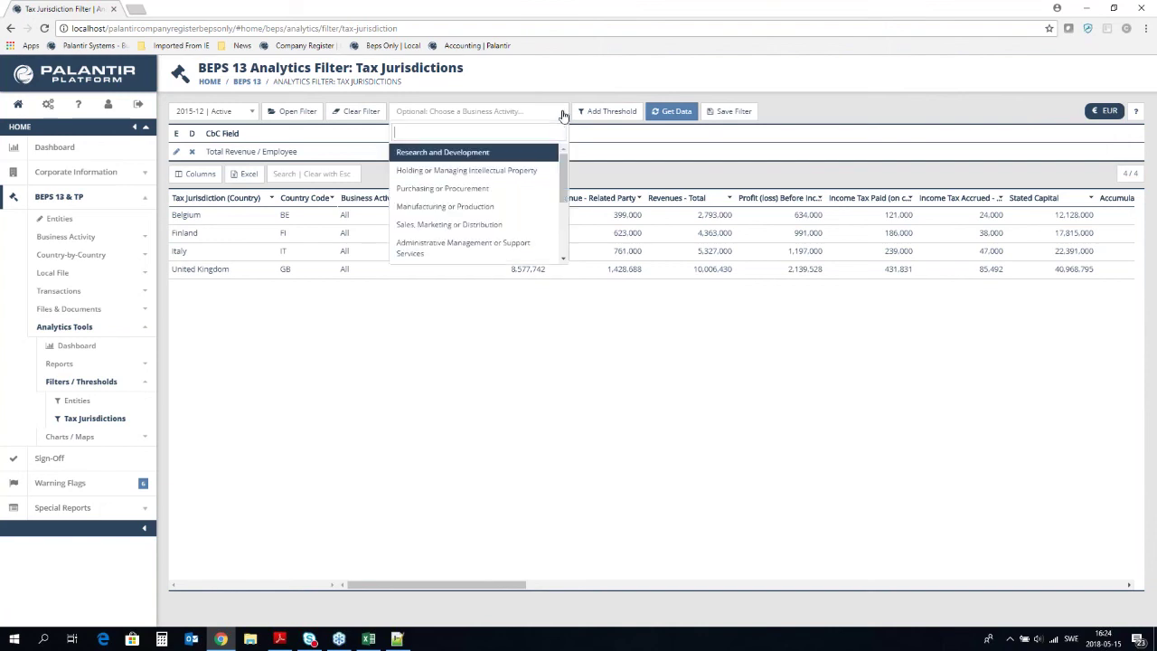
{"action": "left_click", "coordinate": [407, 170]}
{"action": "left_click", "coordinate": [669, 113]}
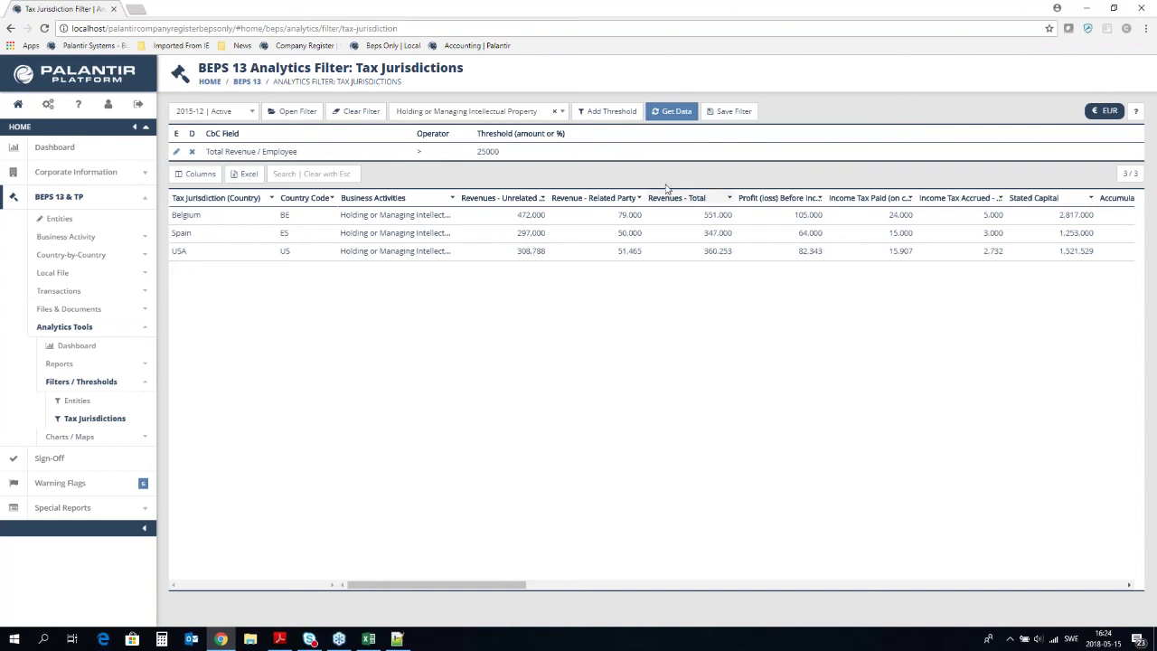
Step: Save the tax jurisdiction filter as "Test 333" and mark it as an indicator
{"action": "left_click", "coordinate": [725, 113]}
{"action": "left_click", "coordinate": [208, 184]}
{"action": "type", "text": "Test 333"}
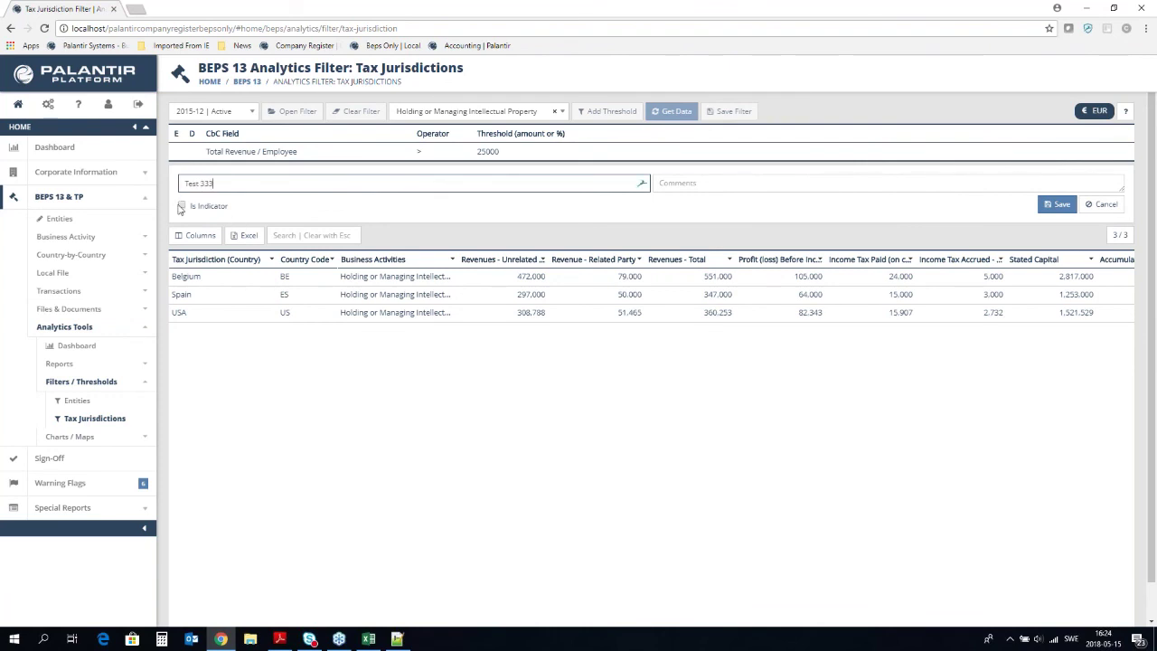
{"action": "left_click", "coordinate": [181, 208]}
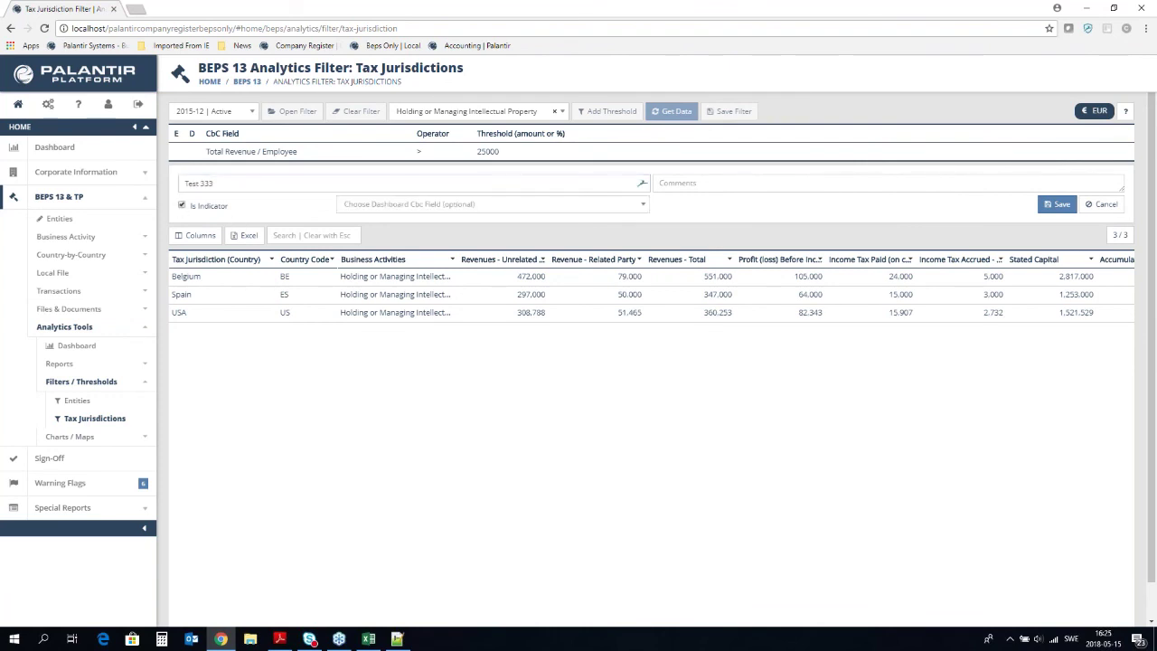
{"action": "left_click", "coordinate": [1057, 204]}
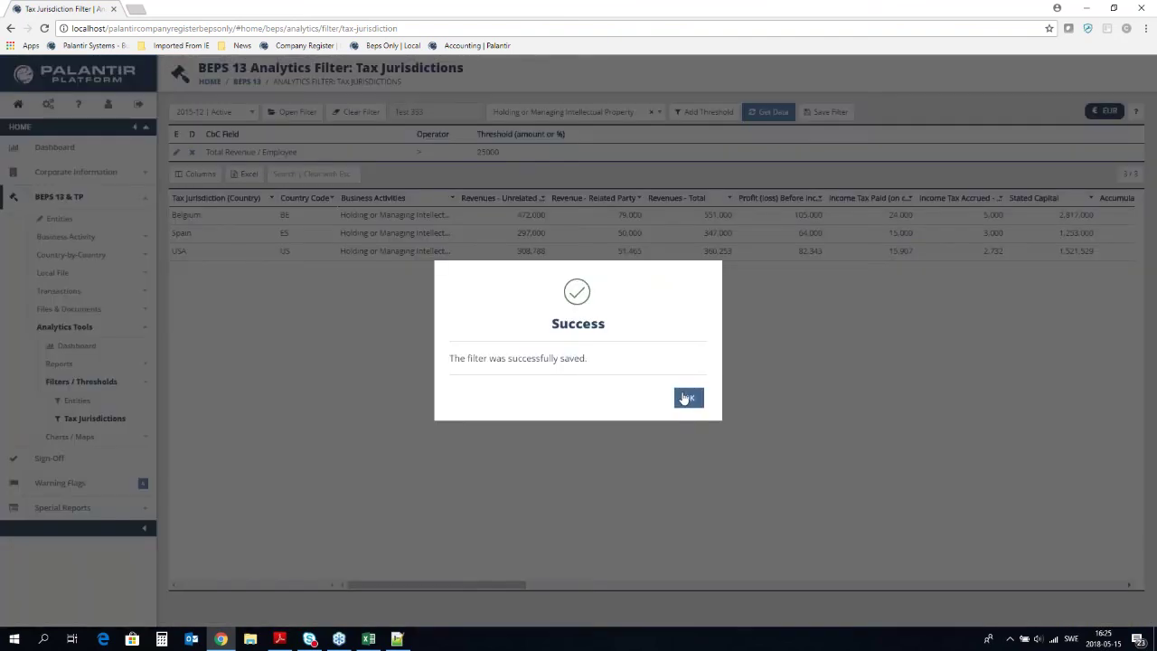
{"action": "left_click", "coordinate": [687, 395]}
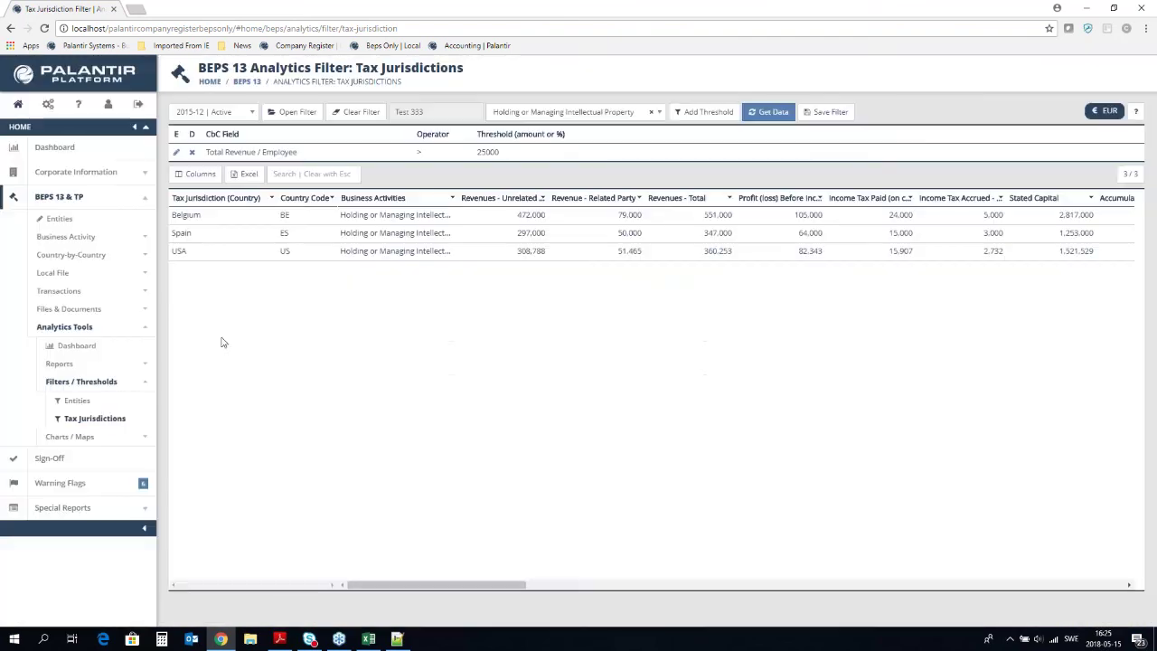
Step: Reload the BEPS 13 analytics dashboard and view the tax jurisdictions matched by the Test 333 filter
{"action": "left_click", "coordinate": [67, 348]}
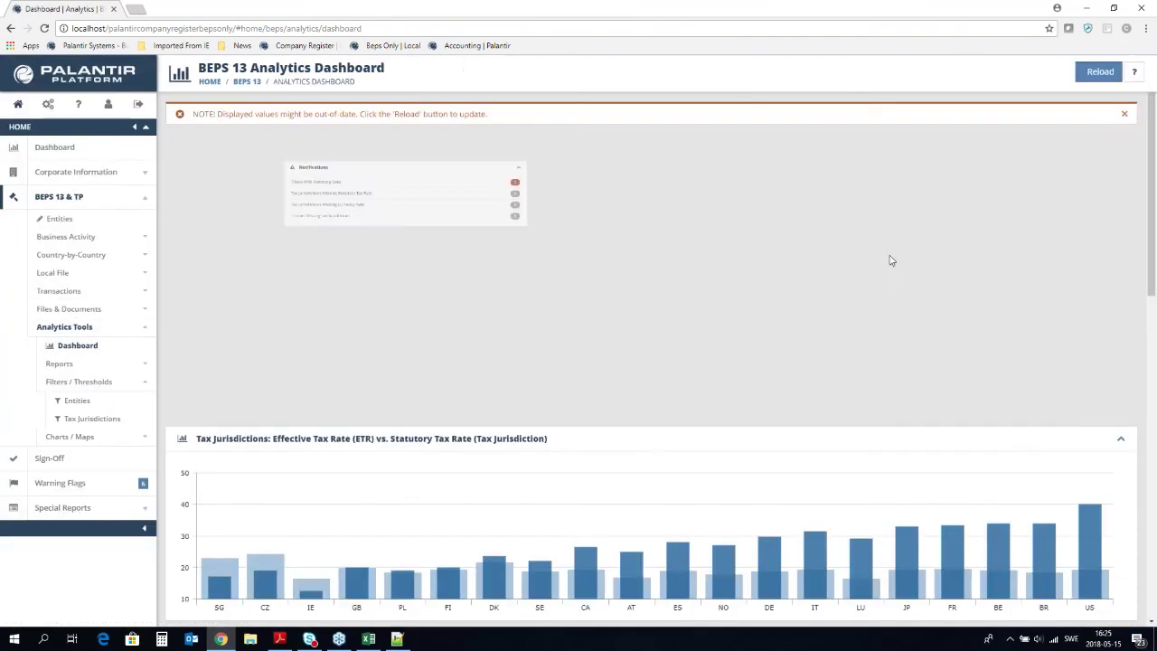
{"action": "left_click", "coordinate": [1101, 73]}
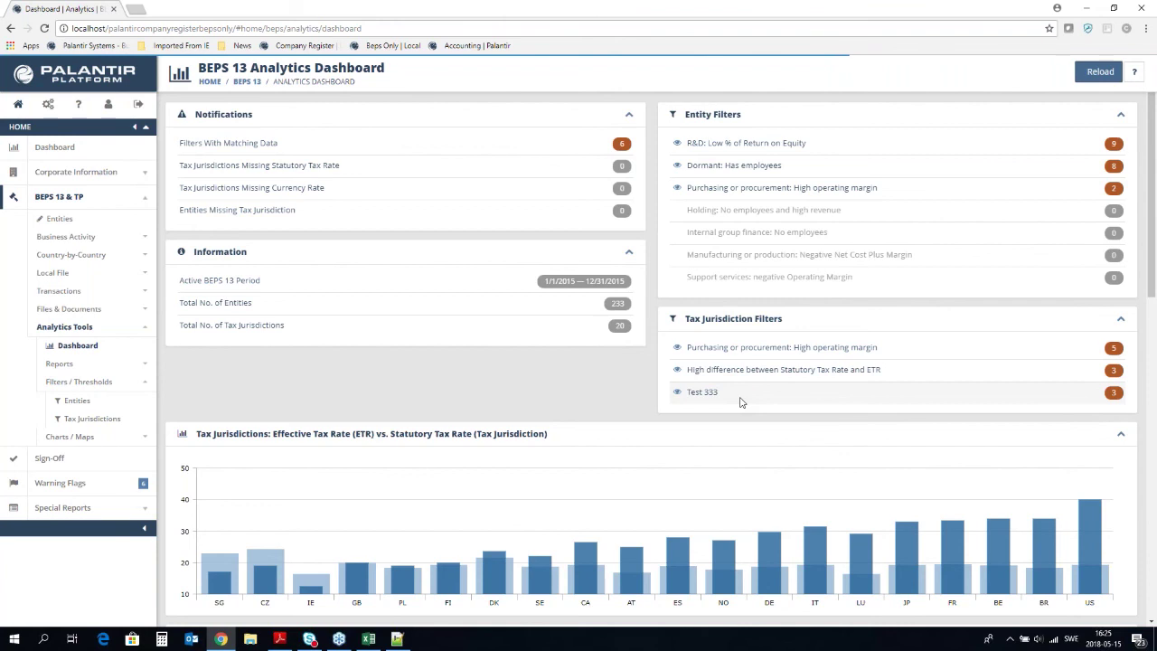
{"action": "left_click", "coordinate": [678, 393]}
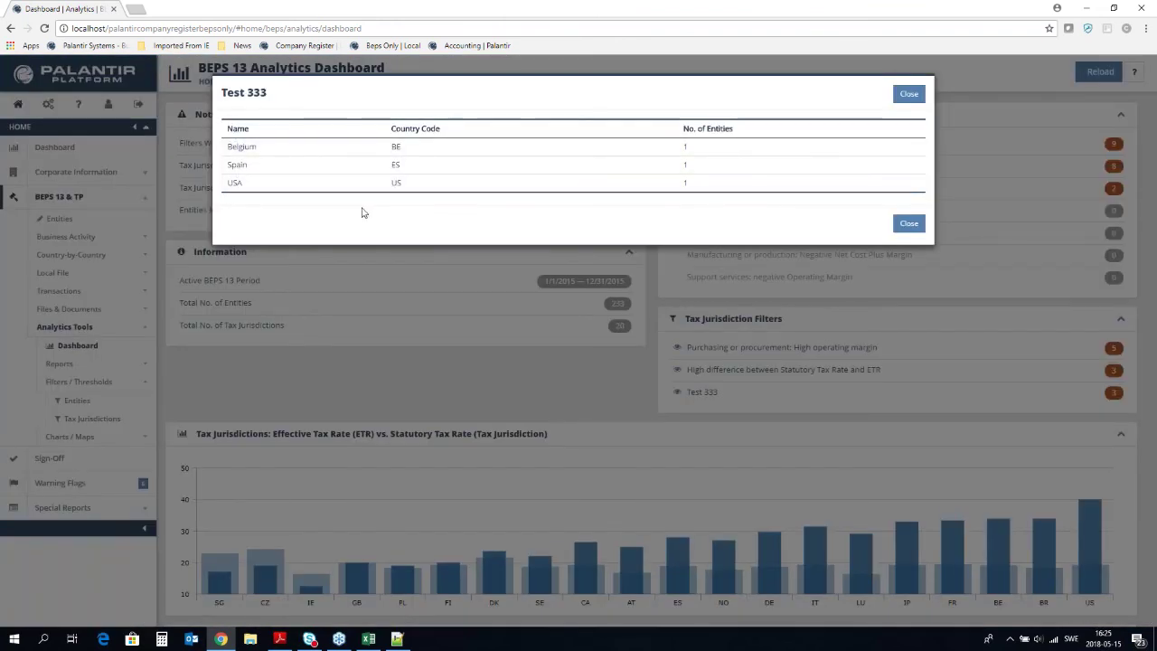
{"action": "left_click", "coordinate": [906, 224]}
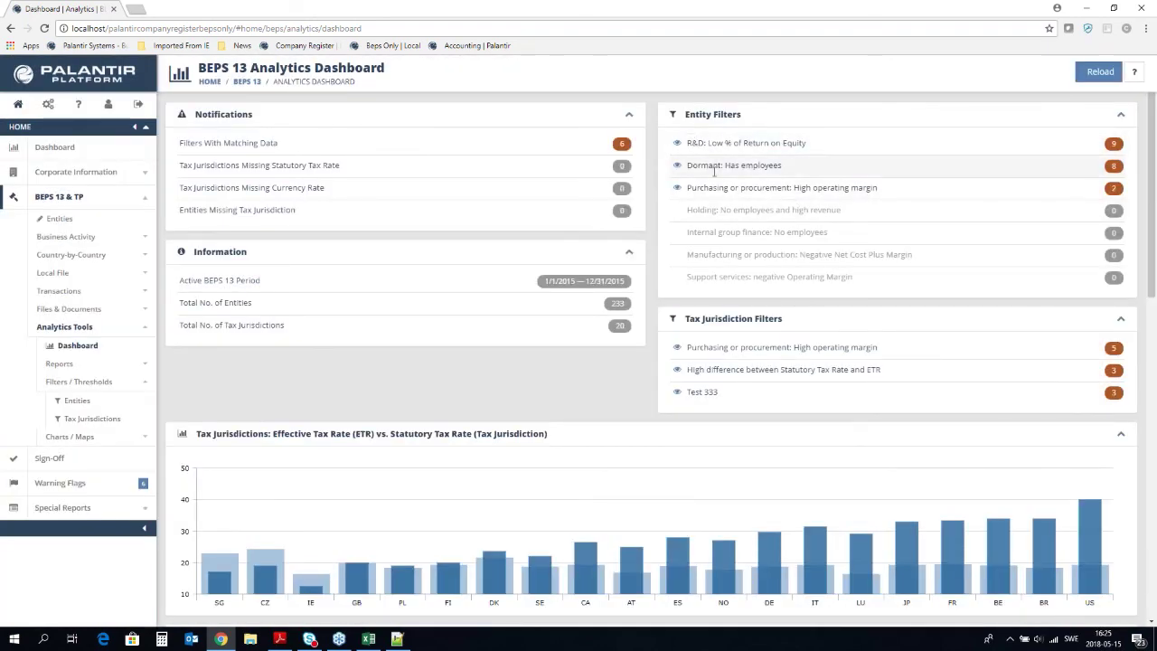
Step: View the analytics line chart and look through its selectable CbC fields and business activities without changing them
{"action": "left_click", "coordinate": [143, 379]}
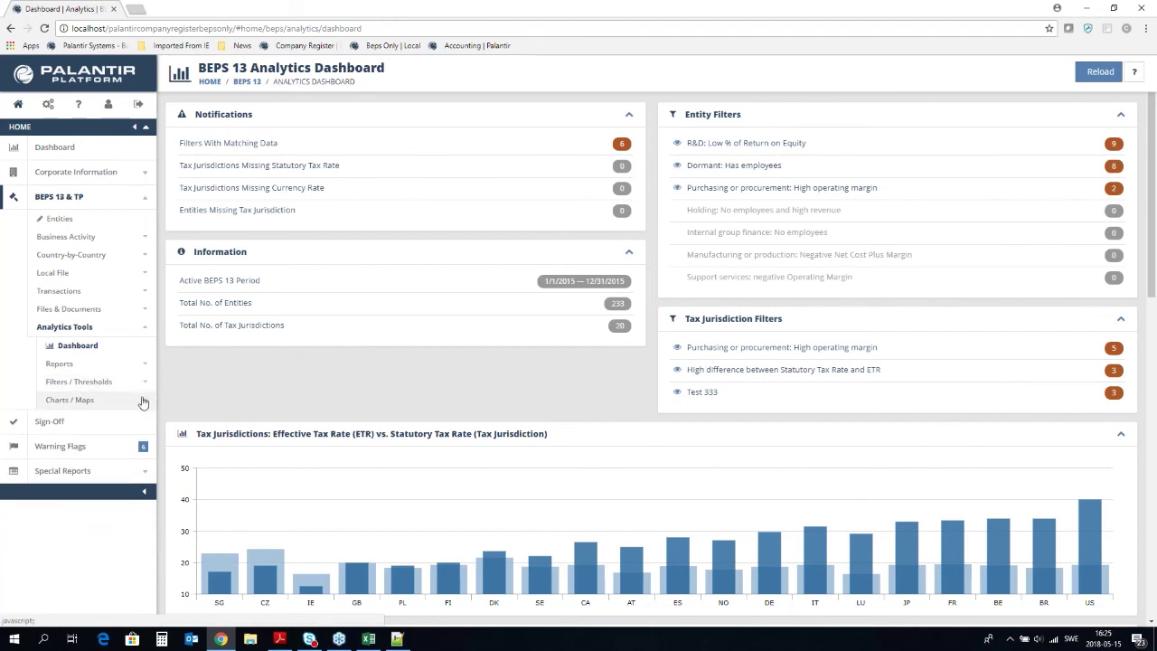
{"action": "left_click", "coordinate": [142, 400]}
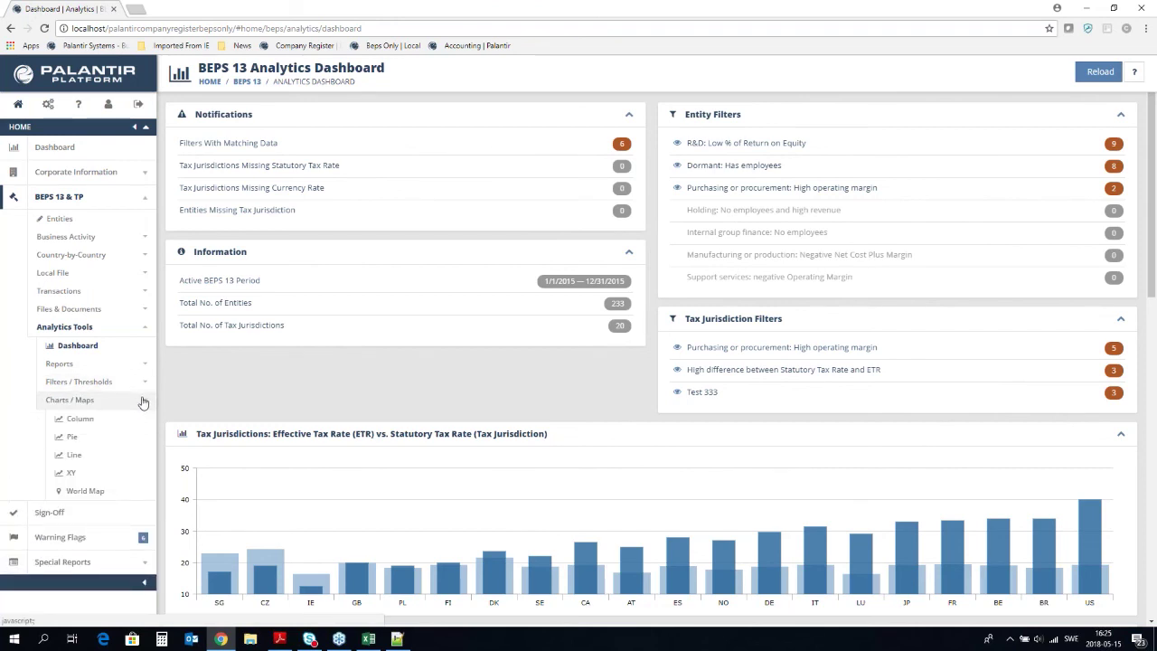
{"action": "left_click", "coordinate": [74, 459]}
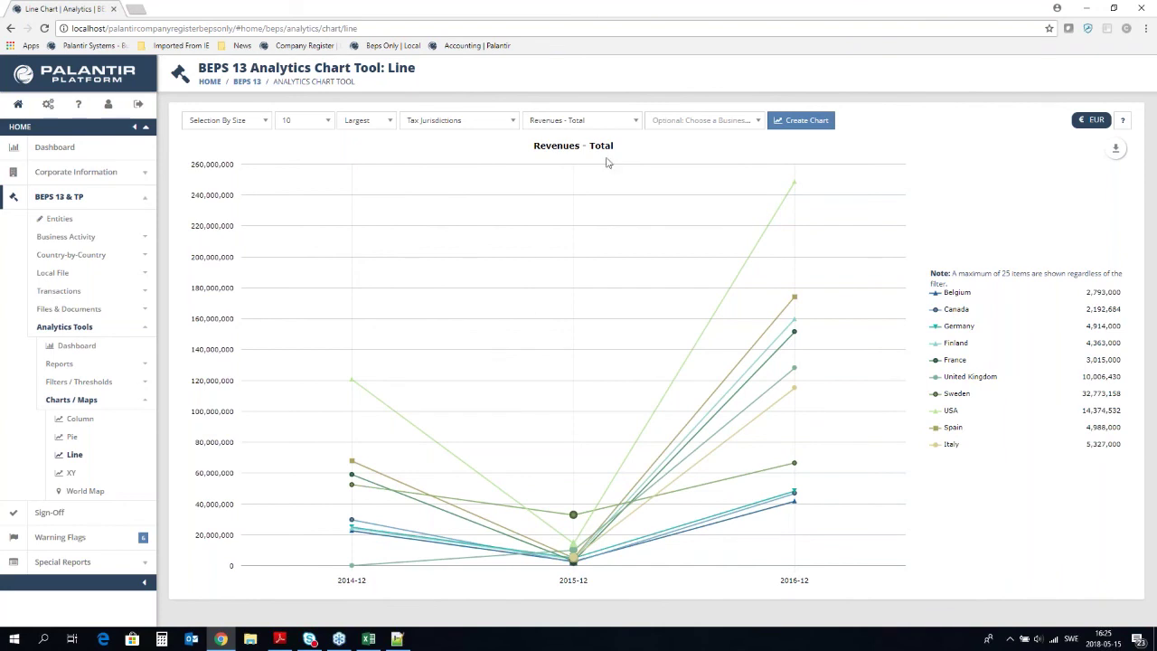
{"action": "left_click", "coordinate": [635, 121]}
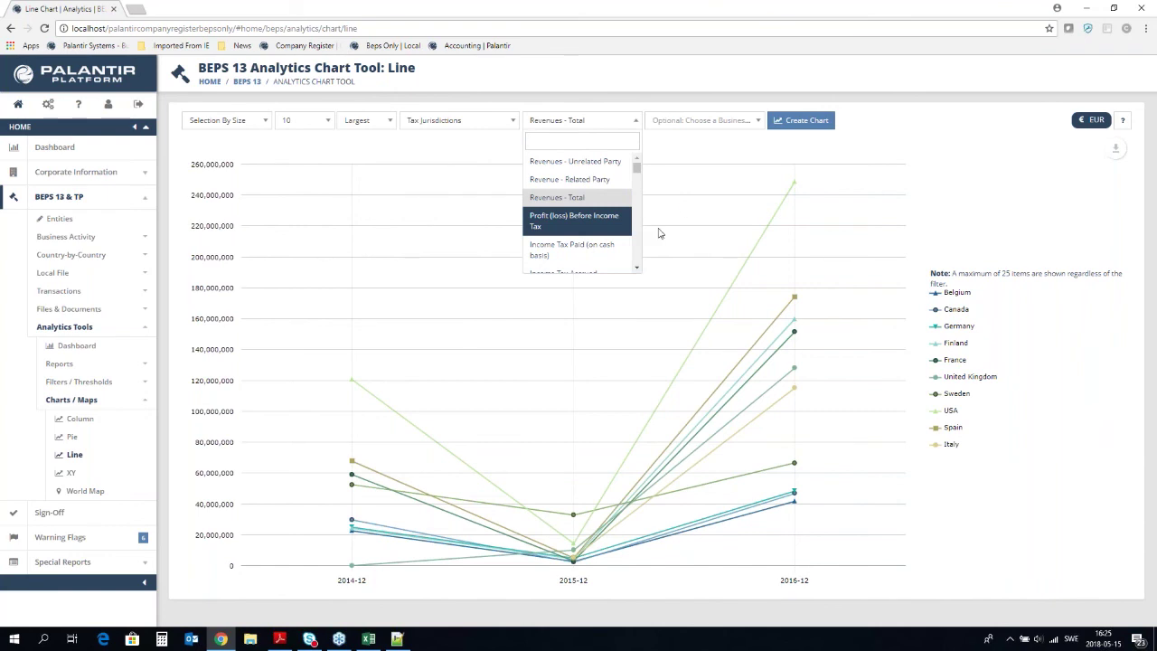
{"action": "left_click", "coordinate": [699, 147]}
{"action": "left_click", "coordinate": [758, 120]}
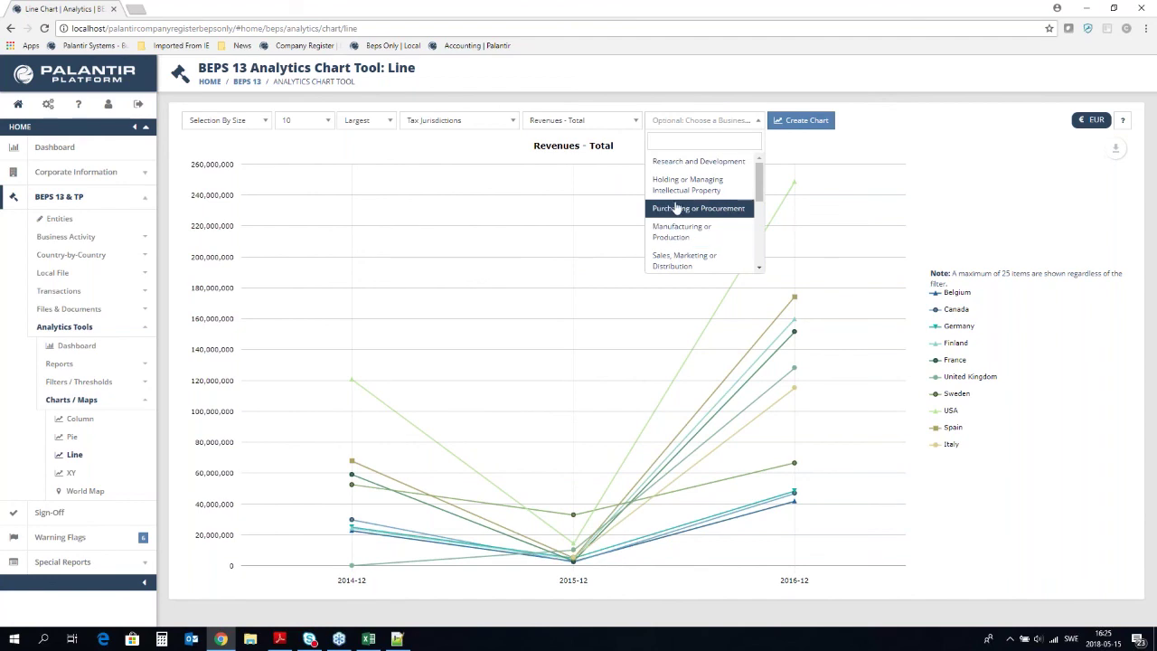
{"action": "left_click", "coordinate": [886, 139]}
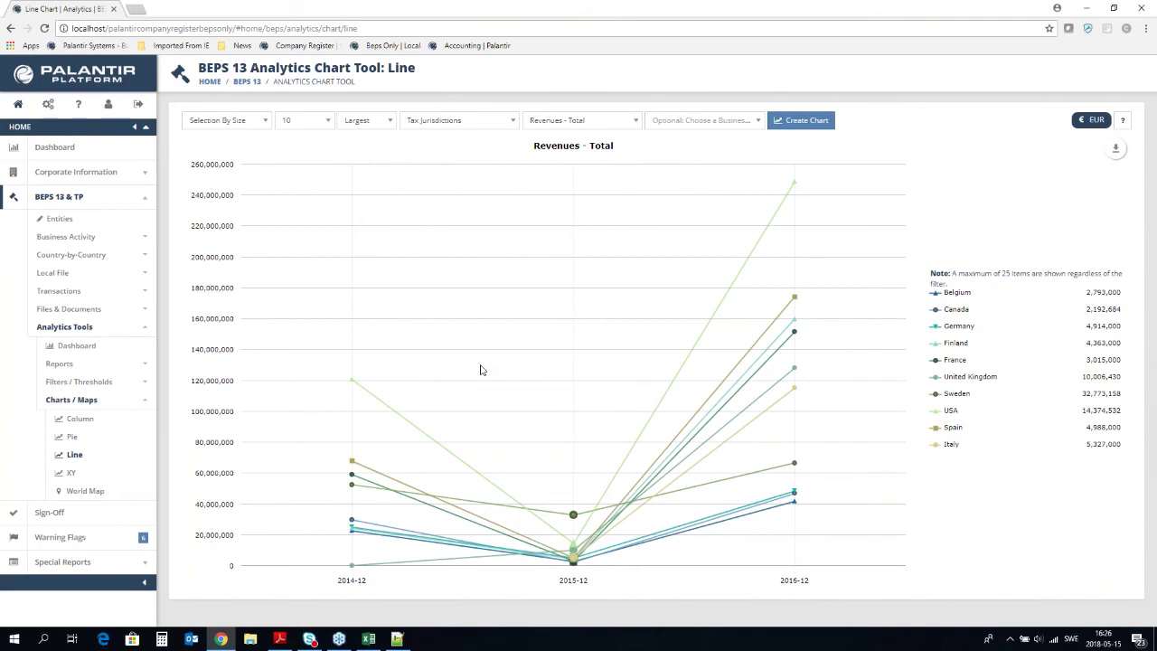
Step: View the XY chart of total revenues against number of employees and look at its business activity options and Sweden's data point
{"action": "left_click", "coordinate": [71, 473]}
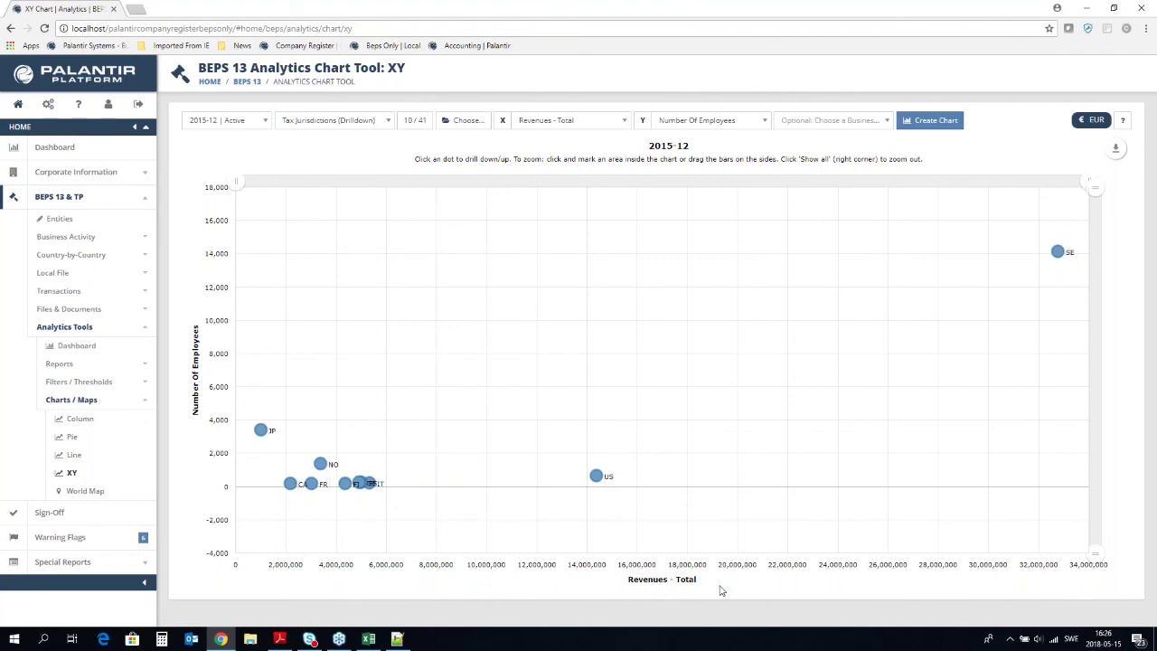
{"action": "left_click", "coordinate": [888, 121]}
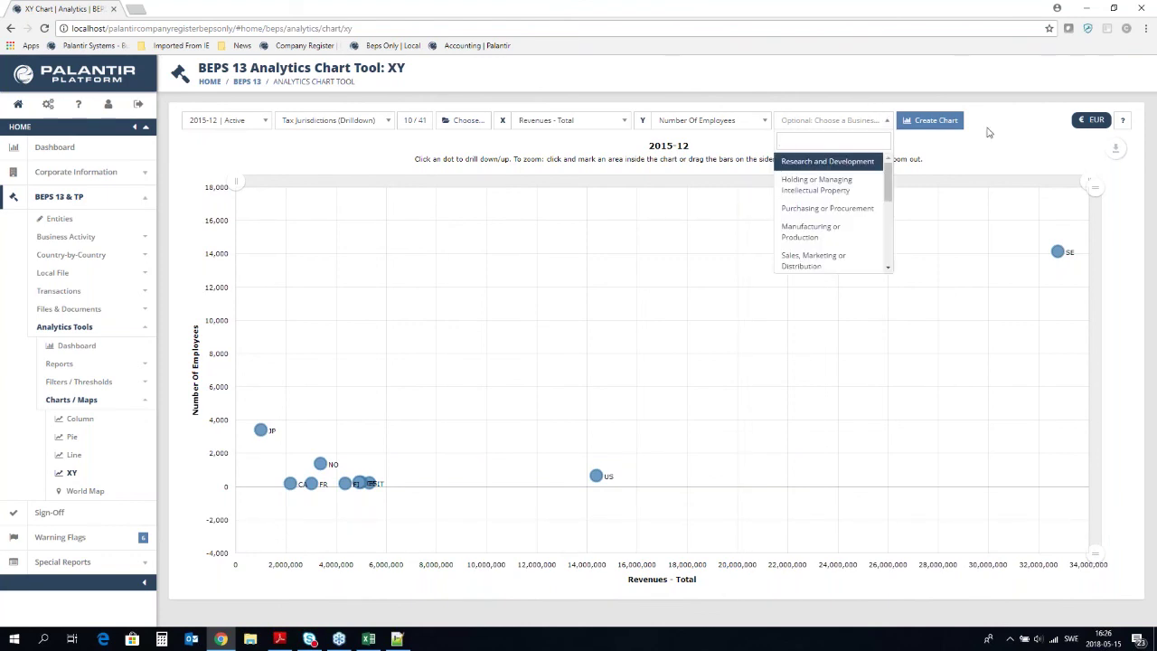
{"action": "left_click", "coordinate": [990, 136]}
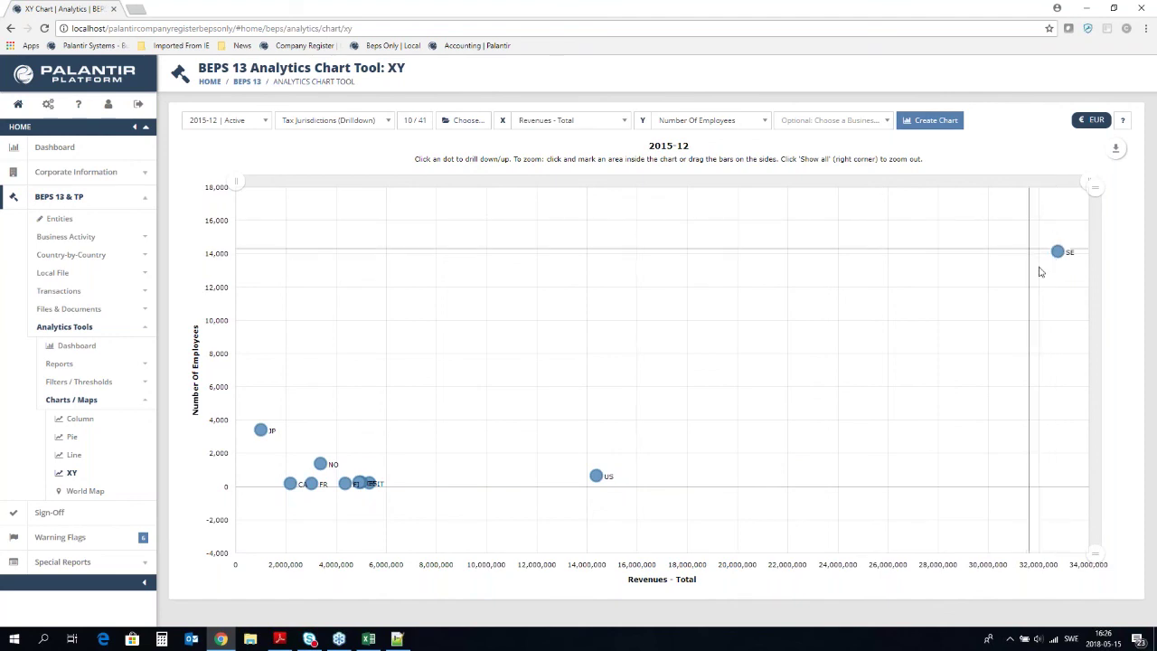
{"action": "mouse_move", "coordinate": [1058, 253]}
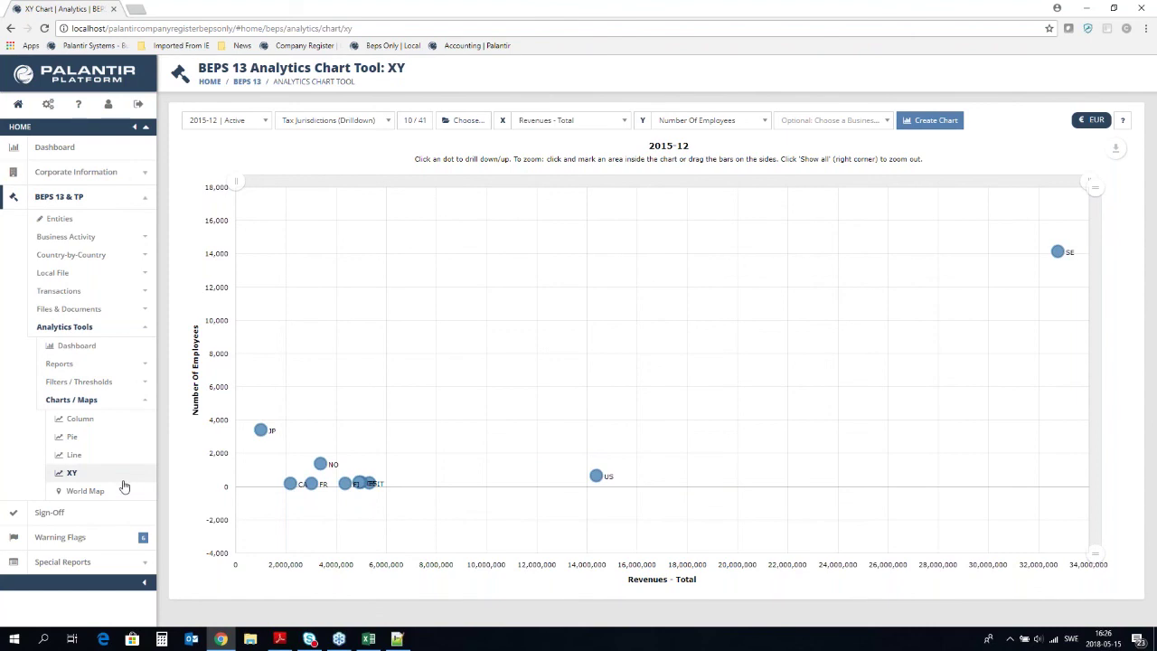
Step: View the analytics world map of total revenues and number of employees, and collapse the Analytics Tools section
{"action": "left_click", "coordinate": [74, 492]}
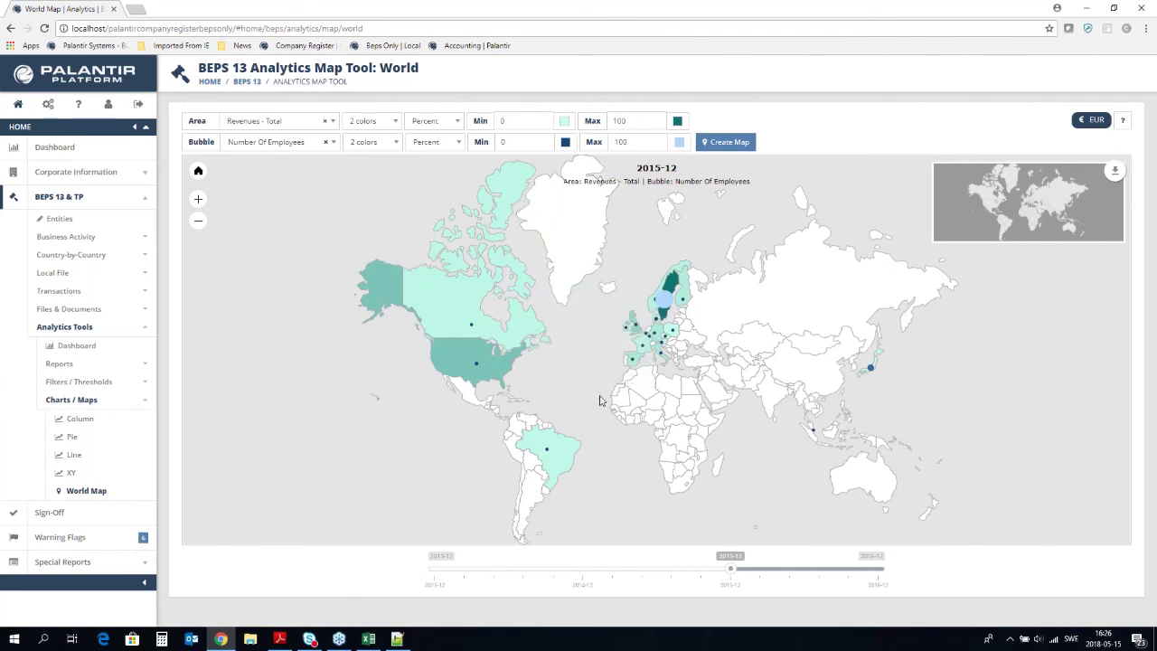
{"action": "left_click", "coordinate": [1113, 172]}
{"action": "left_click", "coordinate": [145, 406]}
{"action": "left_click", "coordinate": [145, 330]}
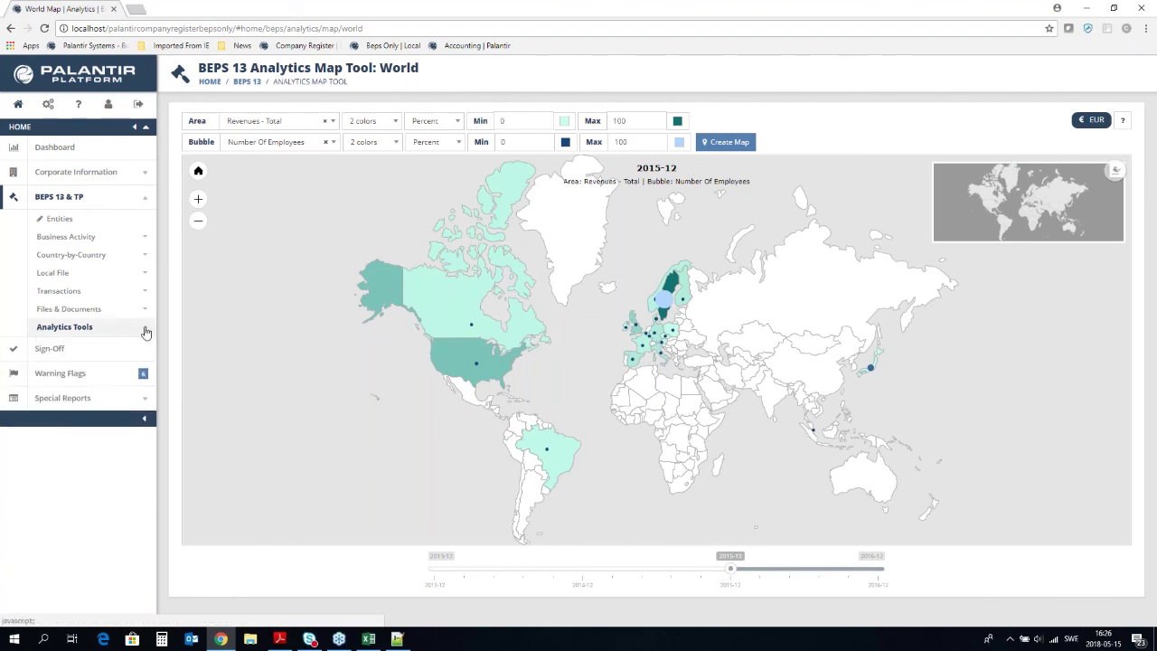